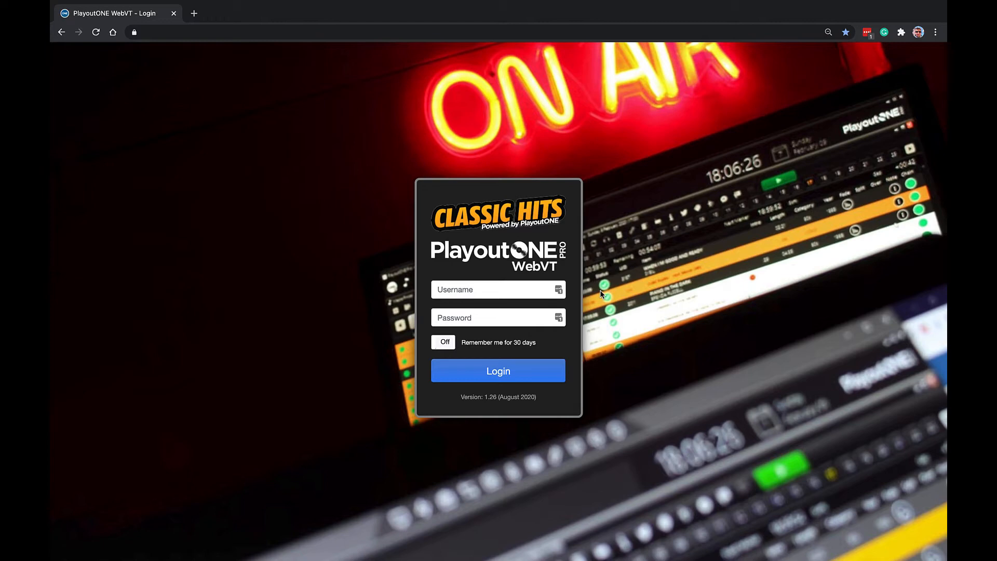
Log in with the username demo and the account password, and bring up the Home view of the log.
left_click(485, 289)
type("demo")
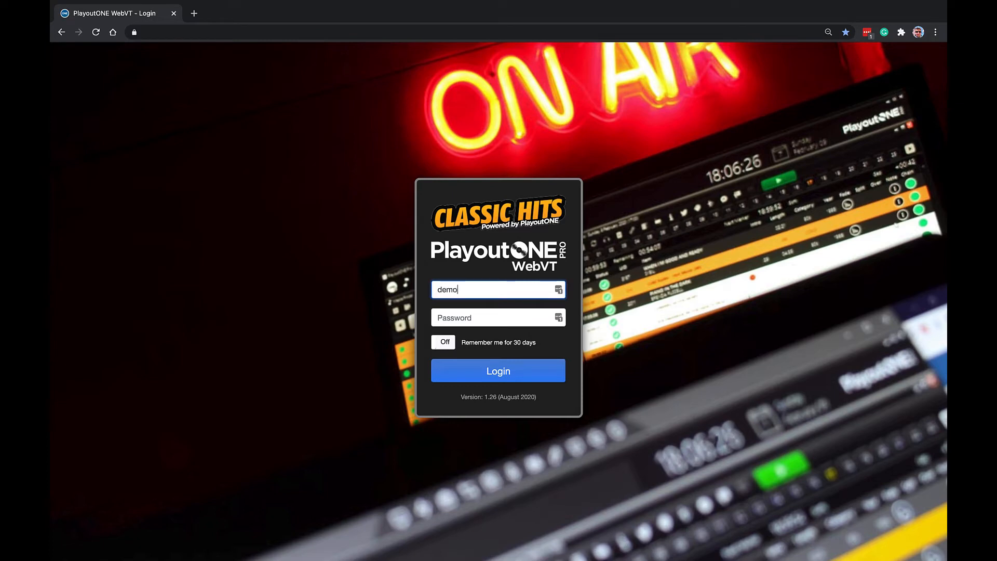
key("Tab")
type("password")
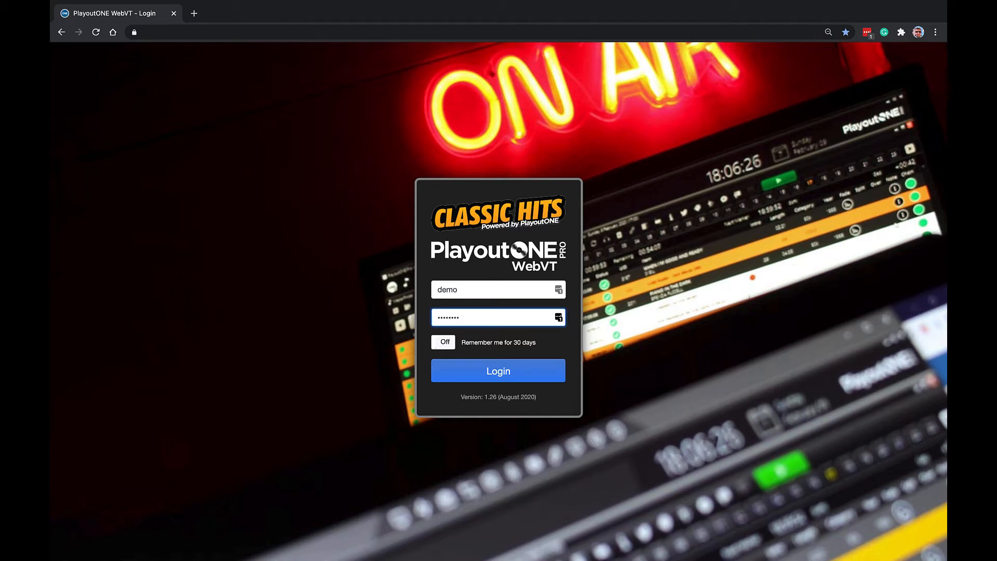
key("Return")
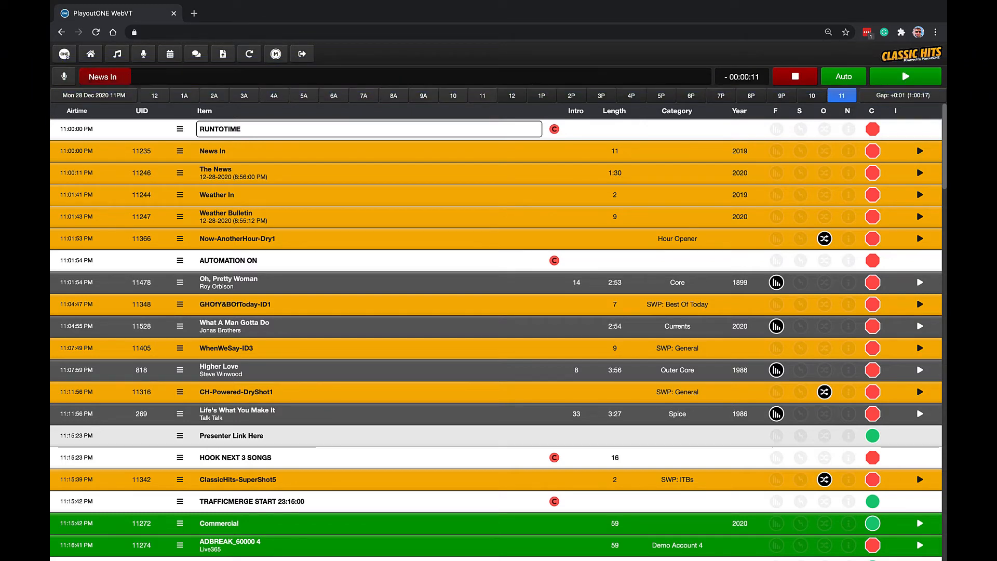
left_click(91, 61)
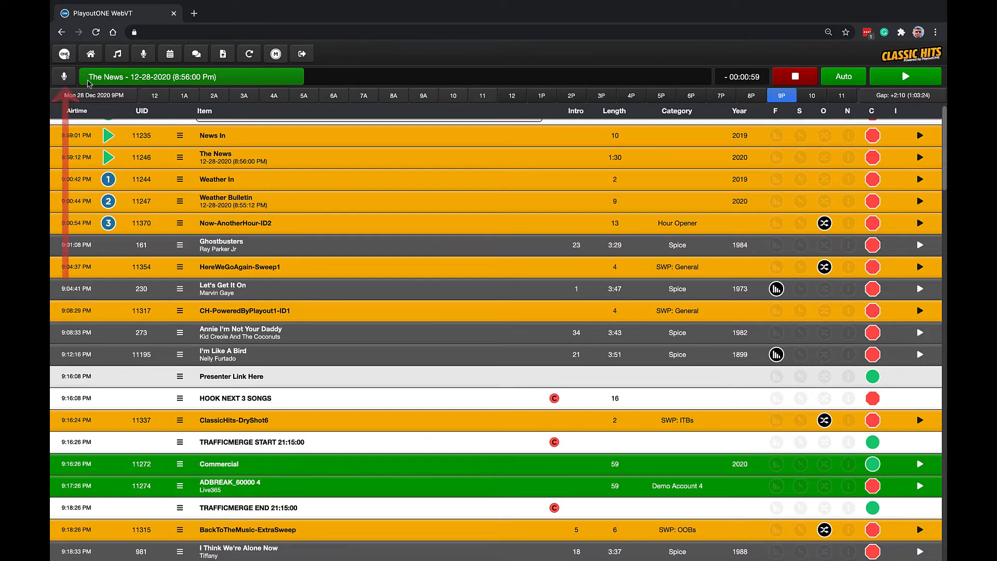
Open and connect LiveMIC, switching its monitor to Stream and then turning monitoring off.
left_click(70, 79)
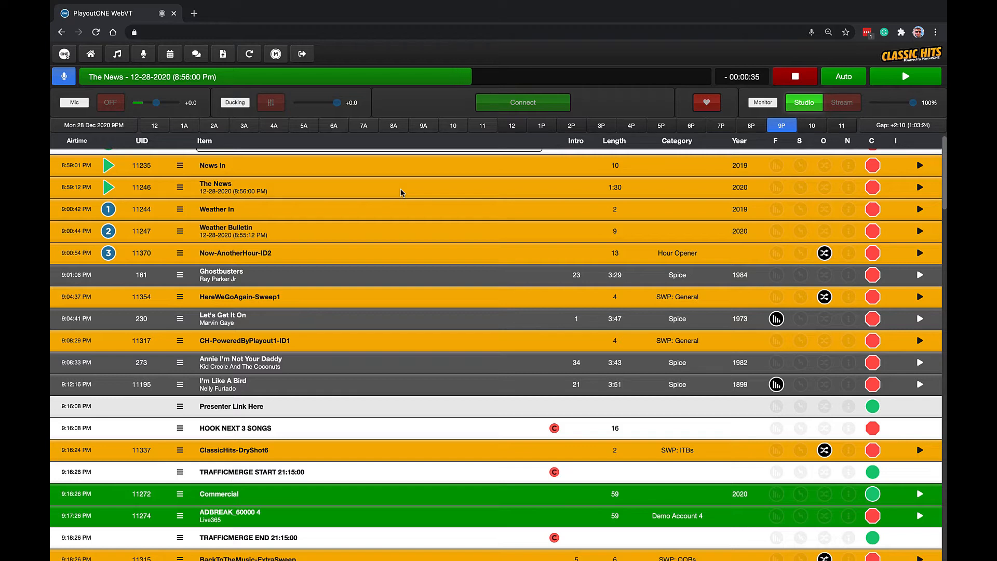
left_click(516, 113)
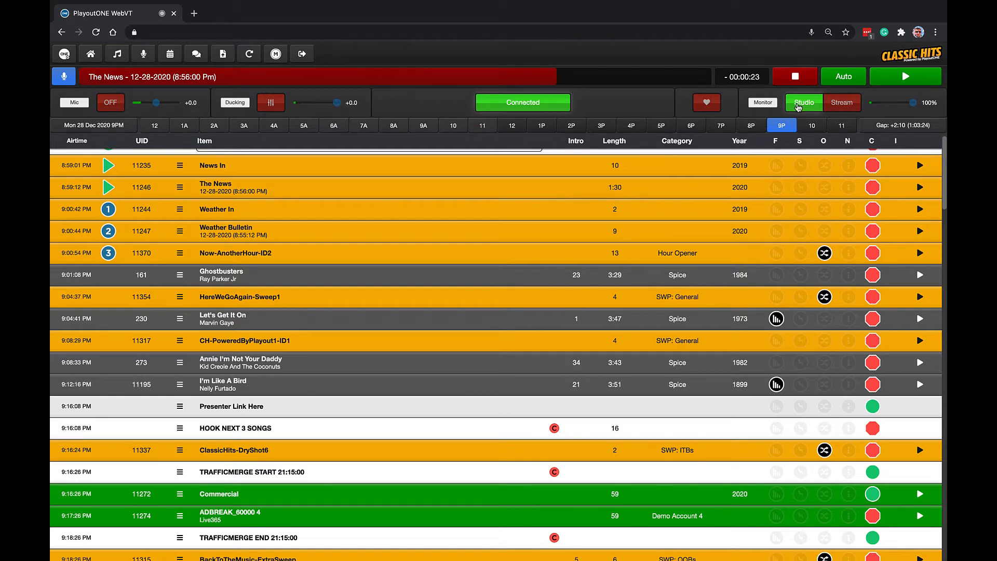
left_click(839, 104)
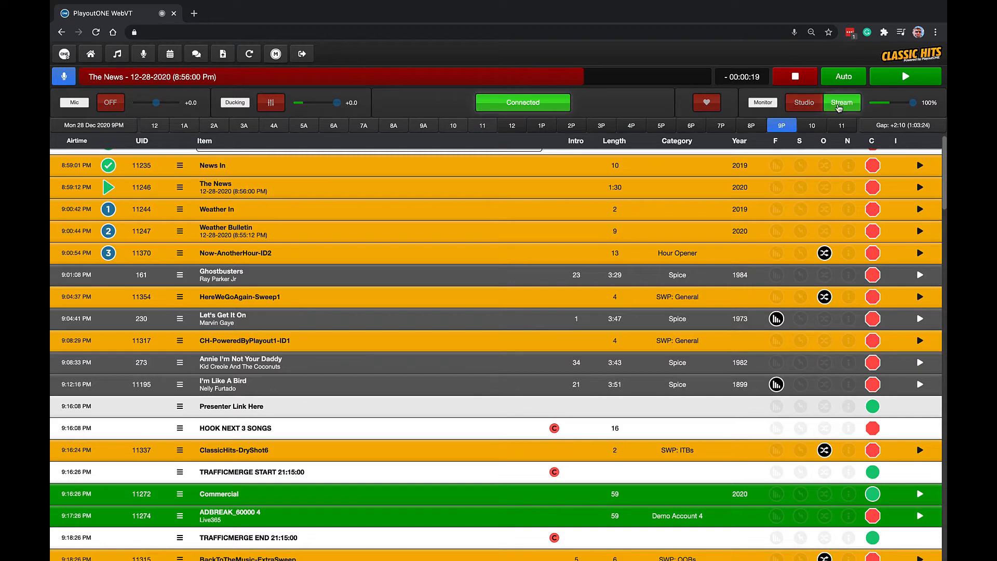
left_click(840, 106)
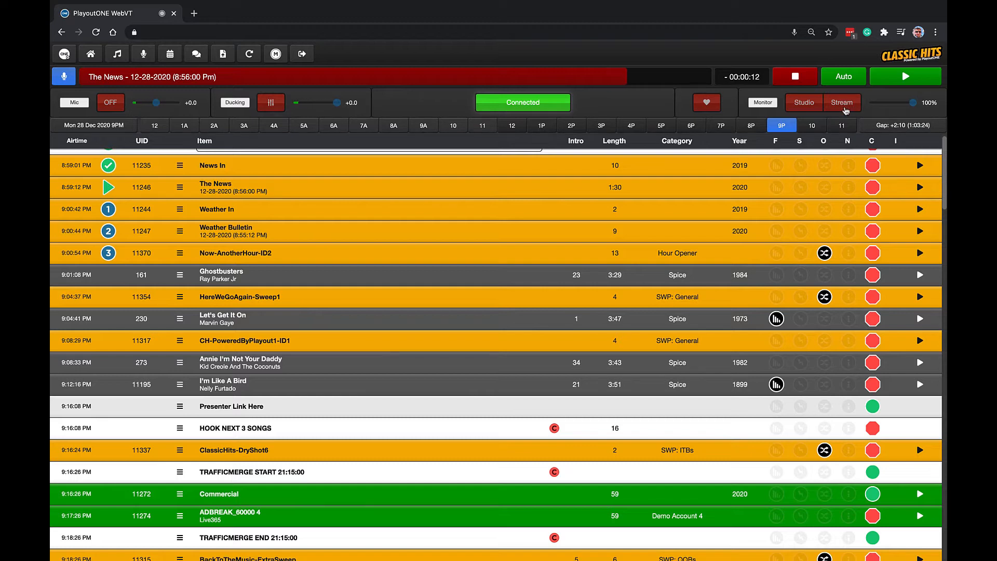
Show the instant-play button grid, switch it to the Hello set, and hide the grid again.
left_click(707, 103)
left_click(676, 151)
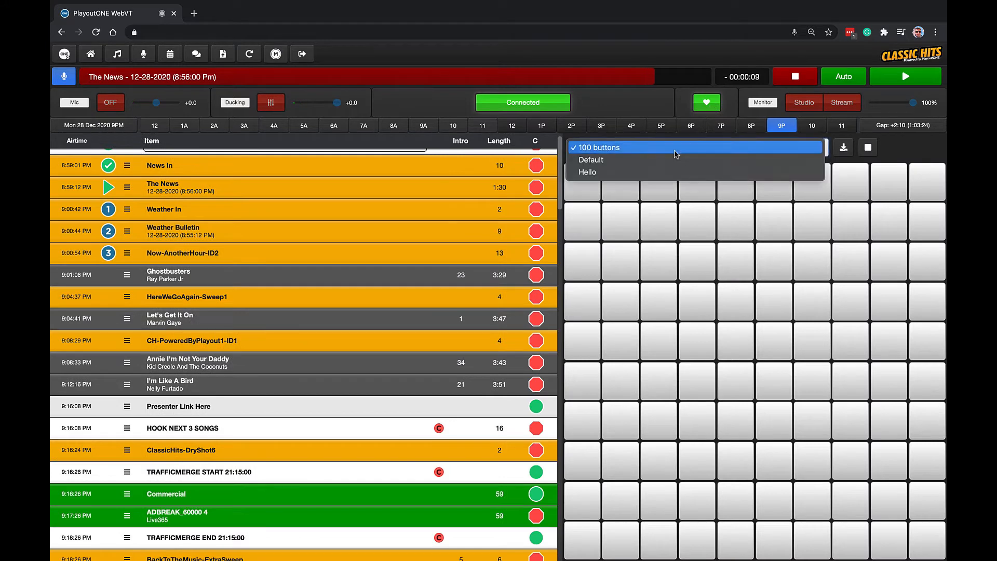
left_click(660, 171)
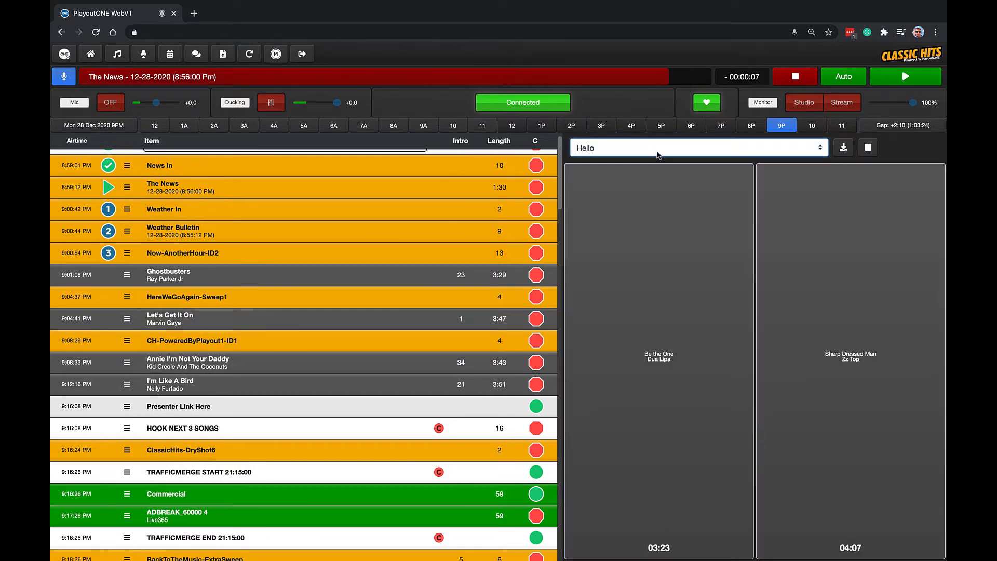
left_click(706, 105)
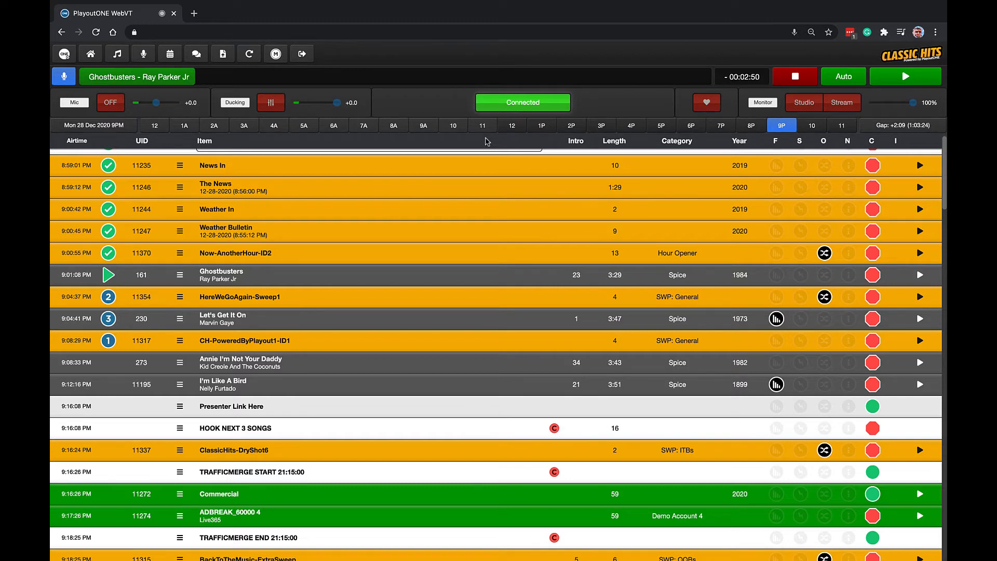
Disconnect LiveMIC and hide its controls.
left_click(540, 113)
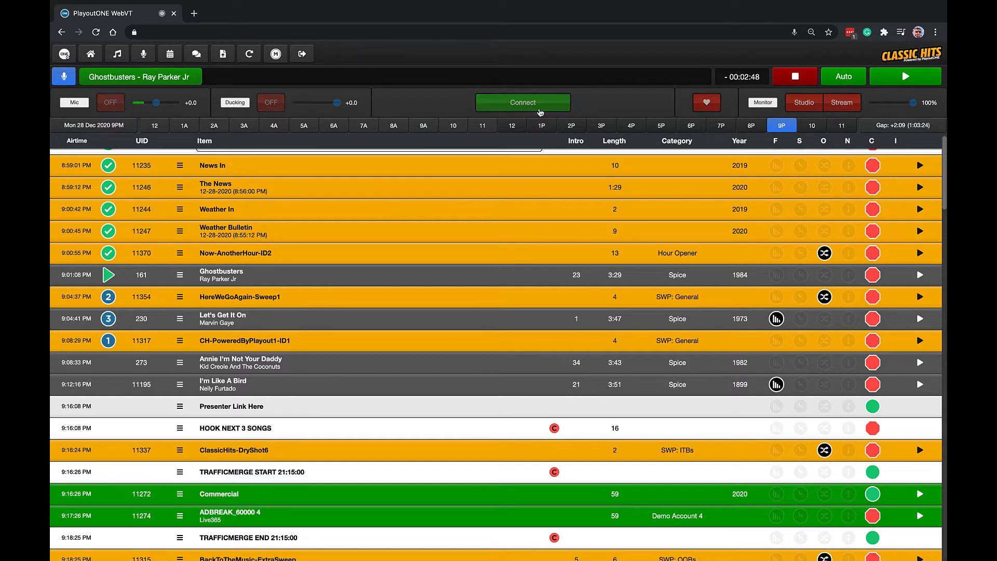
left_click(67, 77)
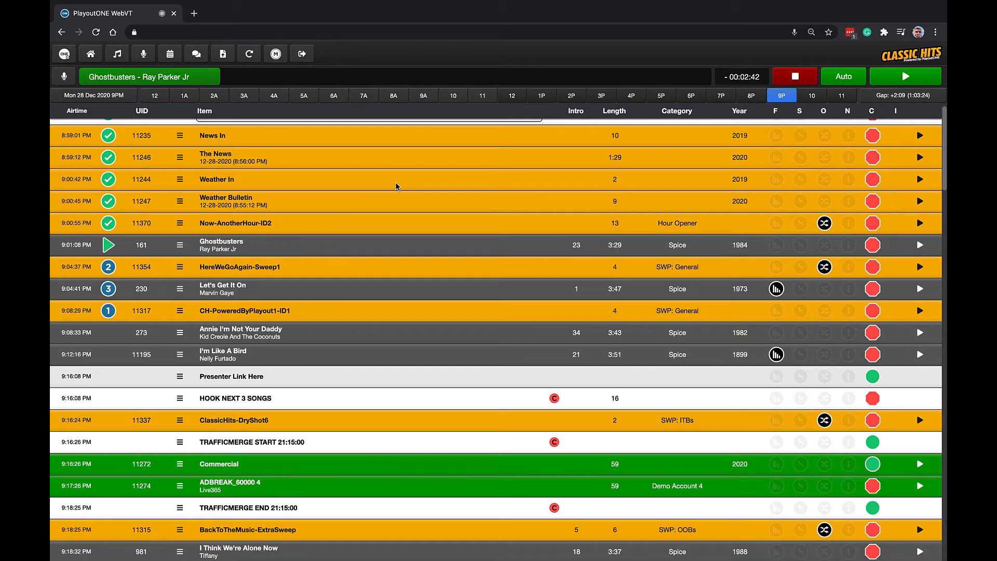
Delete HereWeGoAgain-Sweep1 between Ghostbusters and Let's Get It On from the log.
scroll(396, 186, "down", 1)
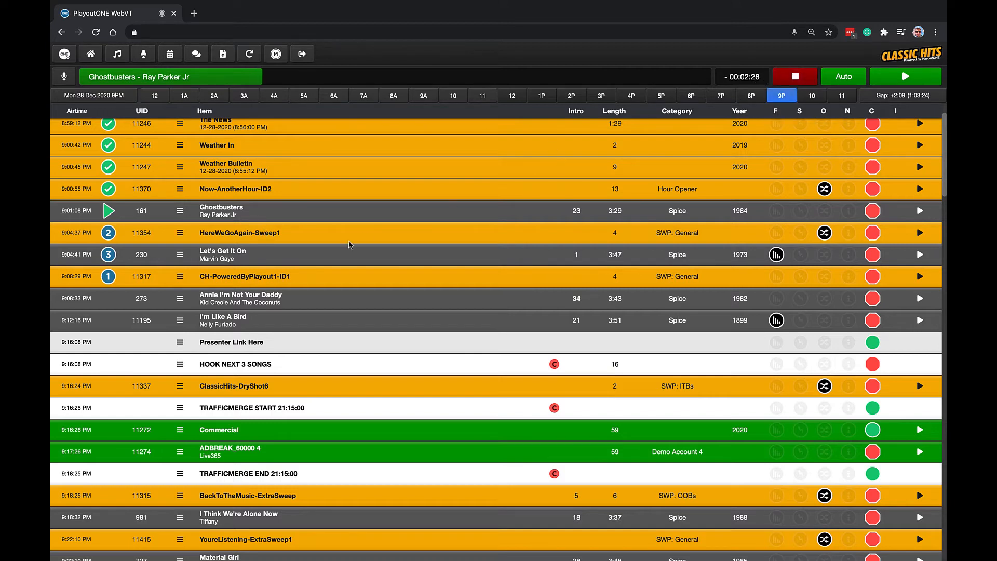
left_click(311, 242)
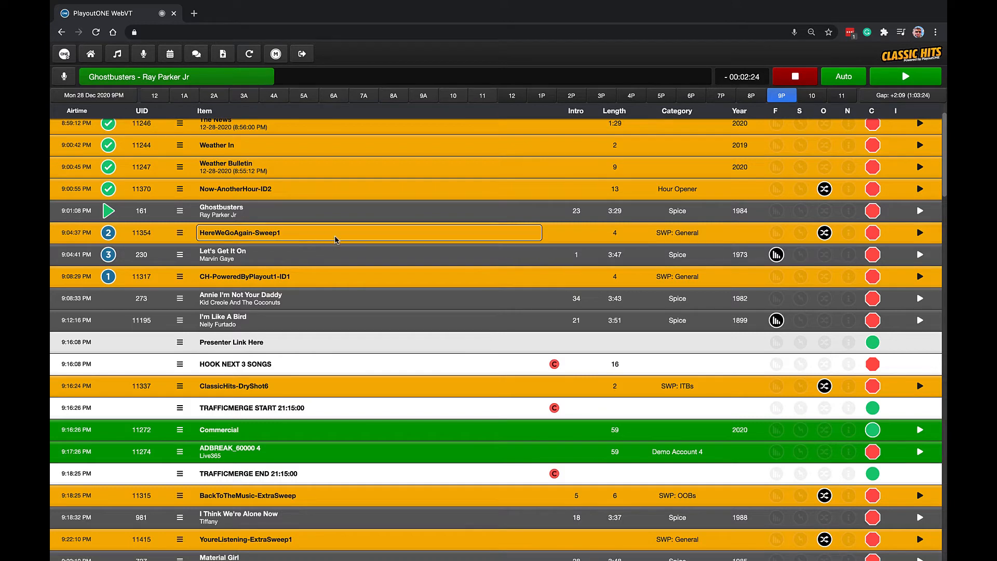
right_click(335, 239)
left_click(363, 251)
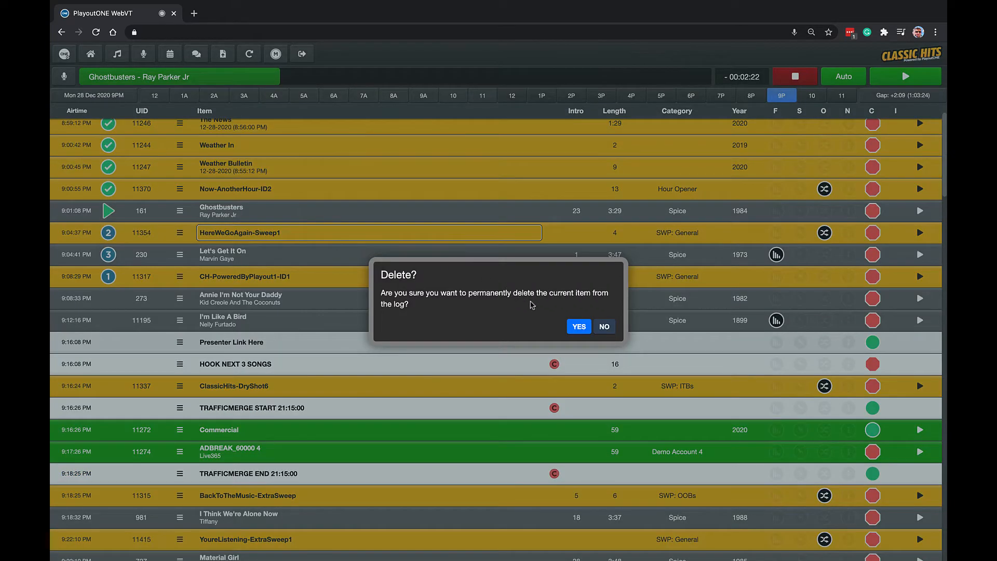
left_click(578, 326)
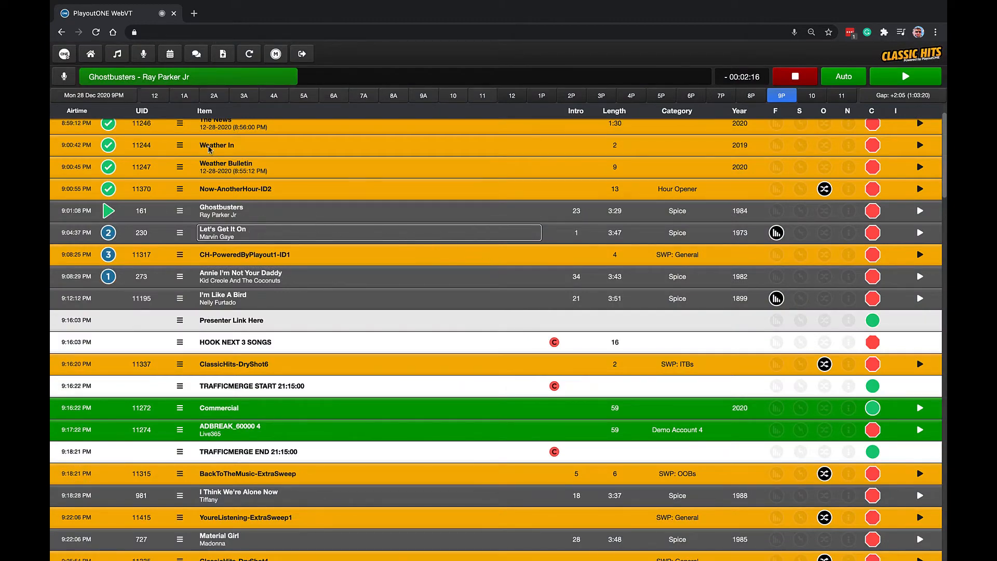
Record a voicetrack between Ghostbusters and Let's Get It On, firing the next song while recording, and commit it to PlayoutONE.
left_click(149, 57)
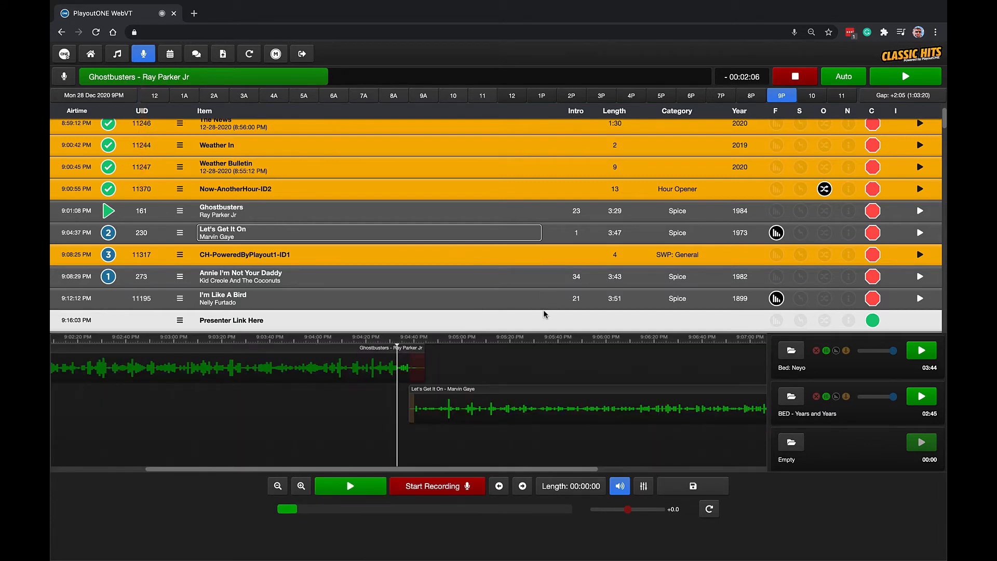
left_click(431, 486)
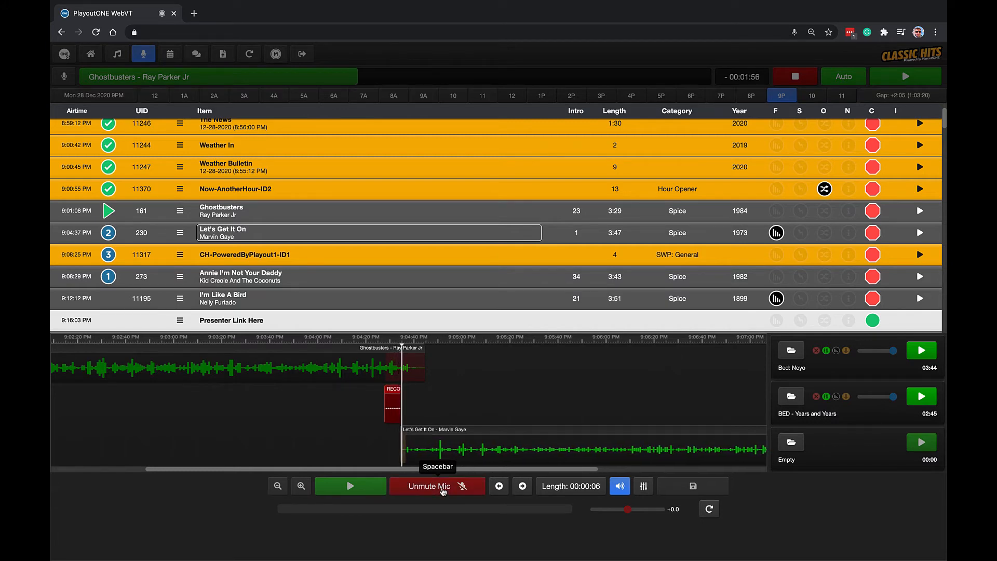
left_click(443, 490)
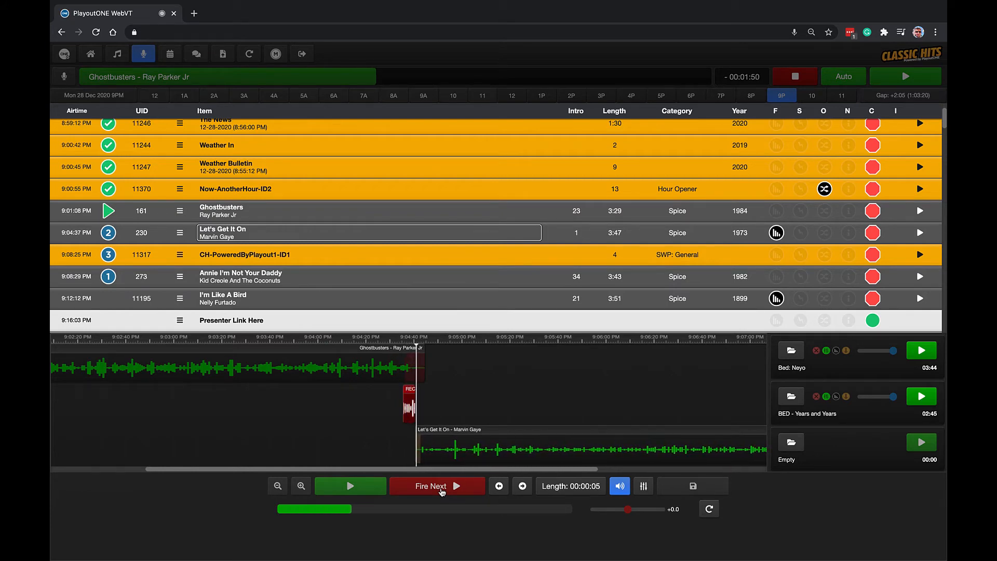
left_click(442, 492)
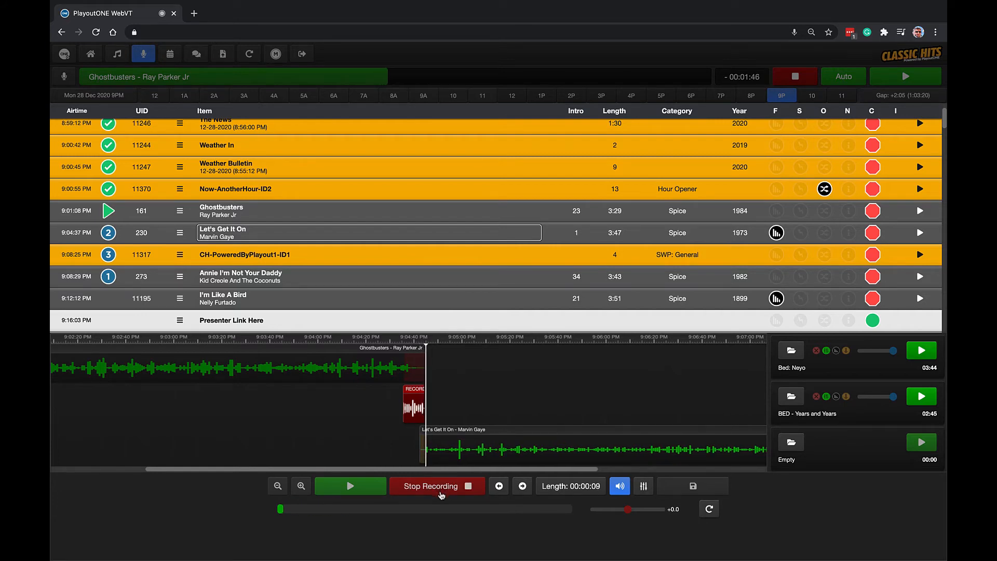
left_click(442, 494)
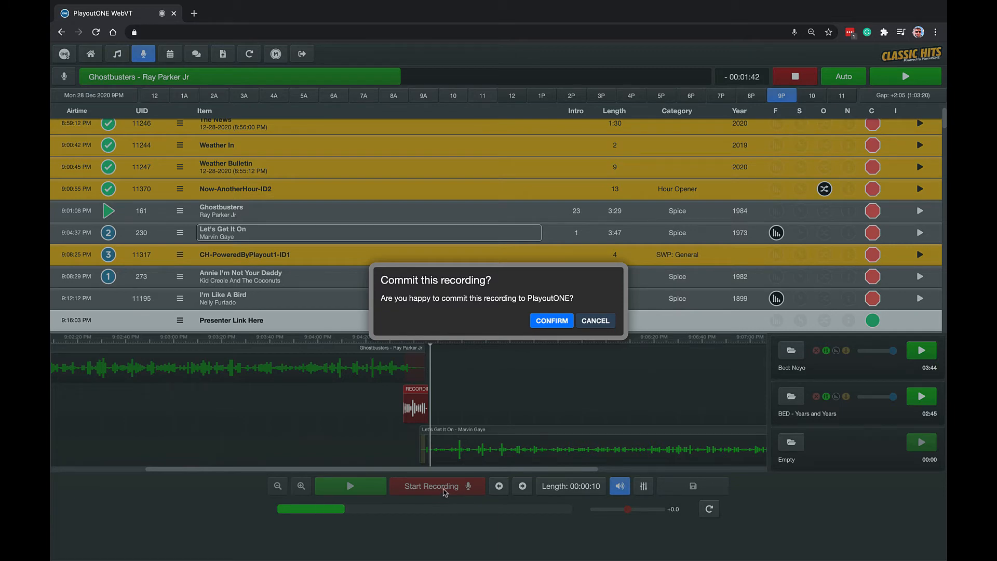
left_click(565, 325)
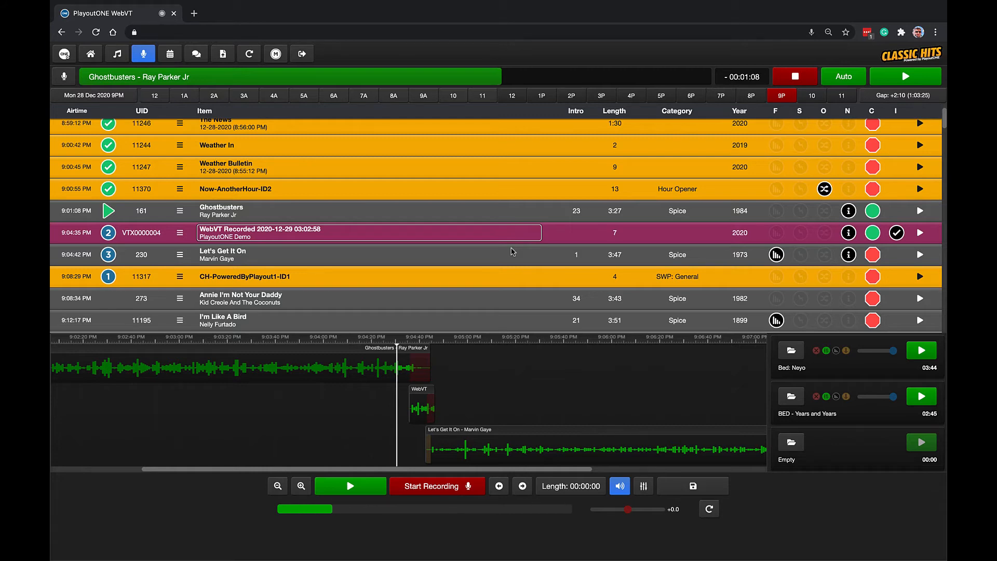
Select I'm Like A Bird in the log and browse local files for the empty third Triple Stack slot without loading one.
scroll(457, 252, "down", 1)
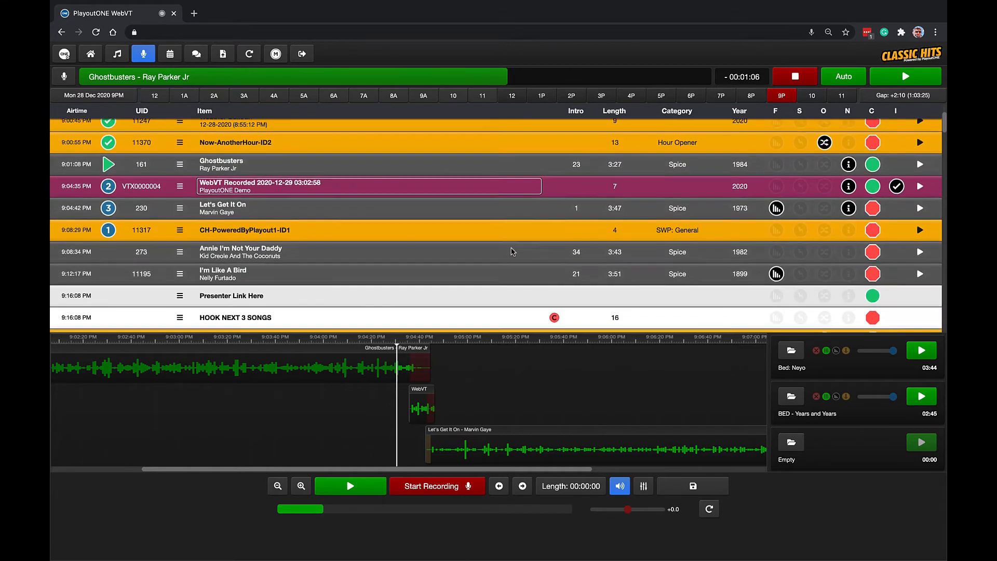
left_click(459, 276)
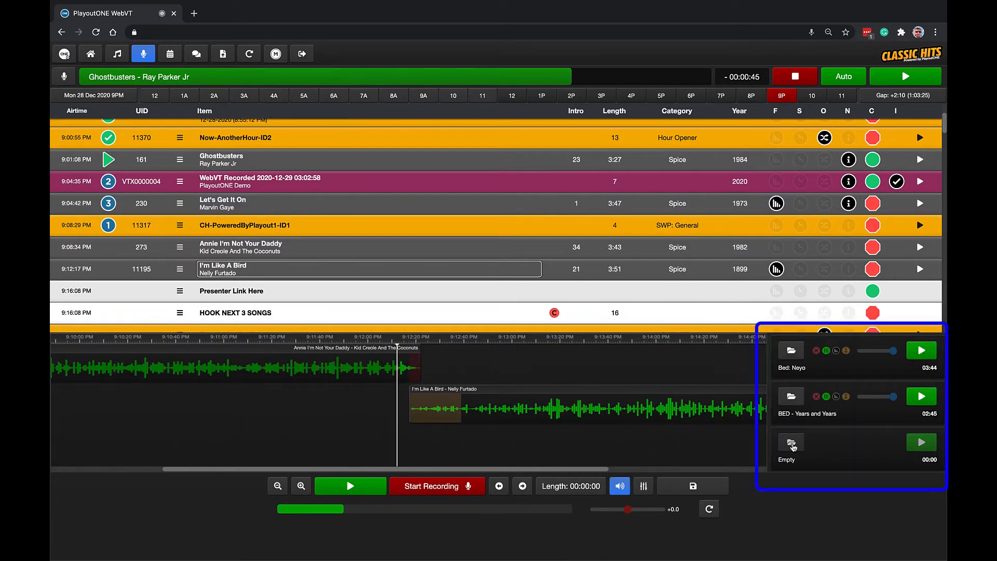
left_click(792, 445)
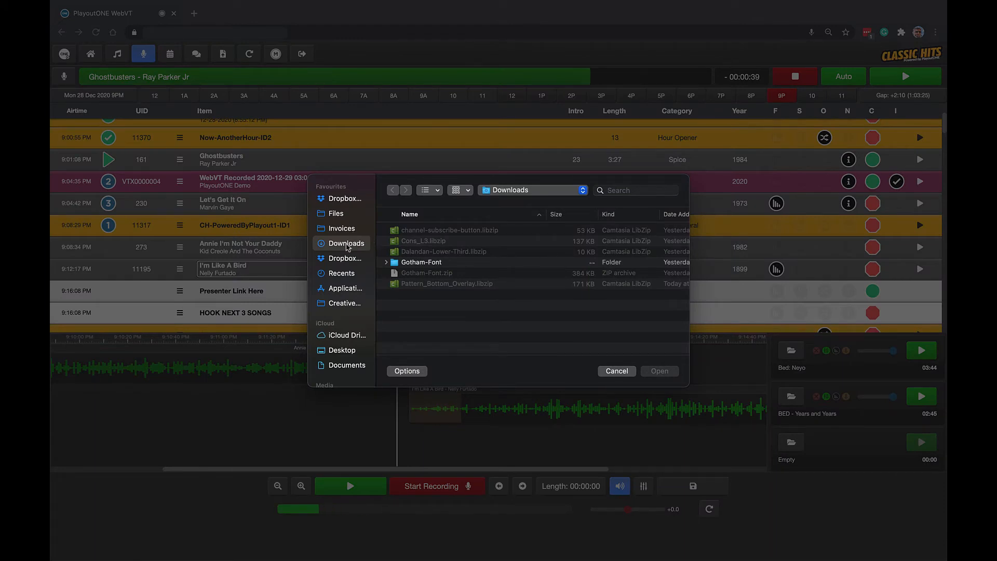
left_click(616, 372)
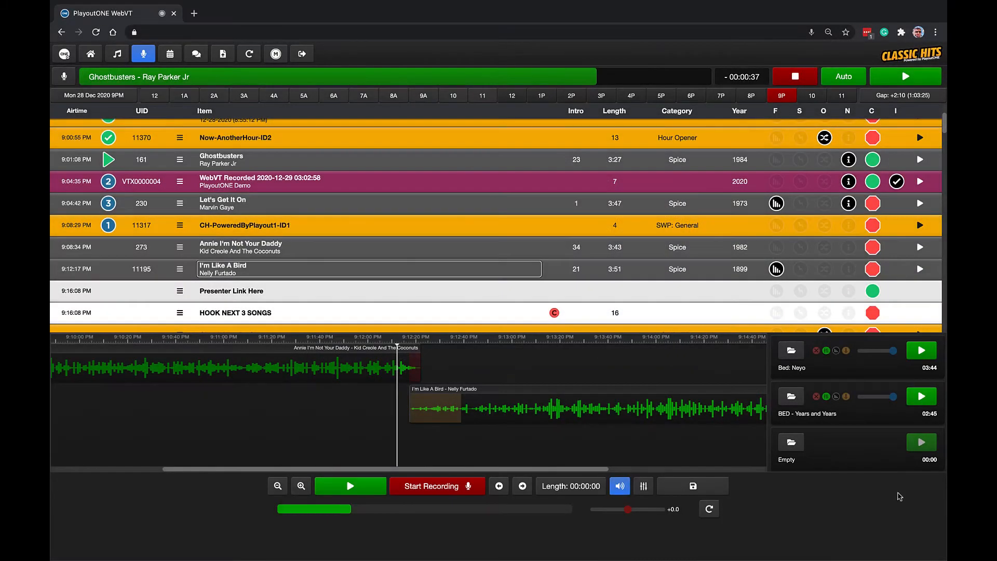
Search the audio library for "hour opener" and add Hour Opener 2 to Triple Stack 3.
left_click(118, 53)
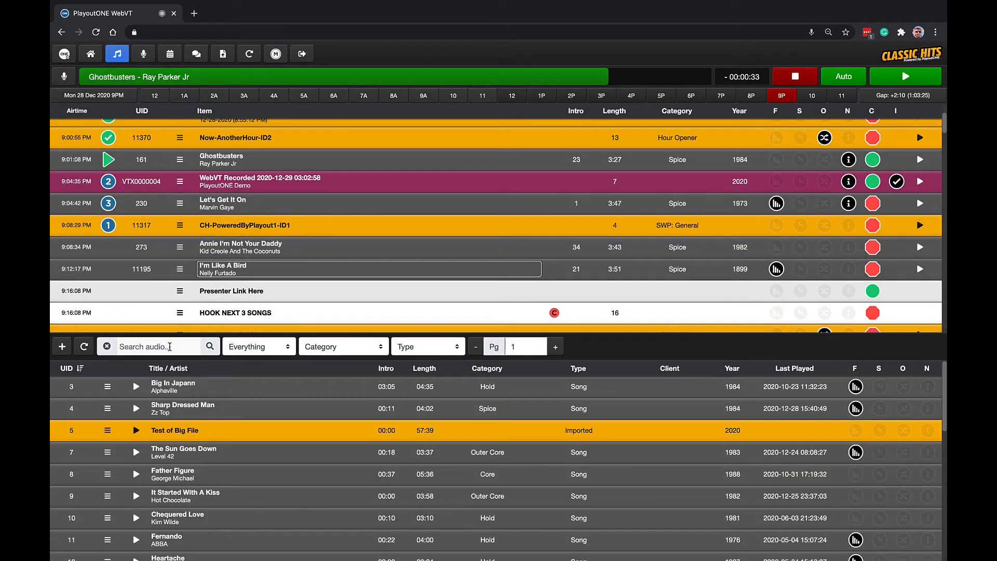
left_click(170, 346)
type("ho")
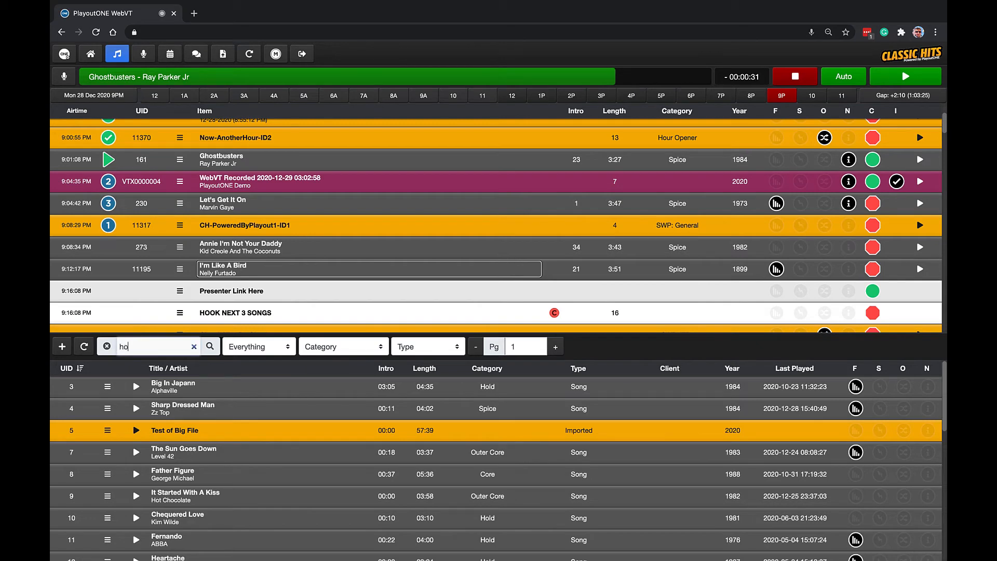
type("ur opener")
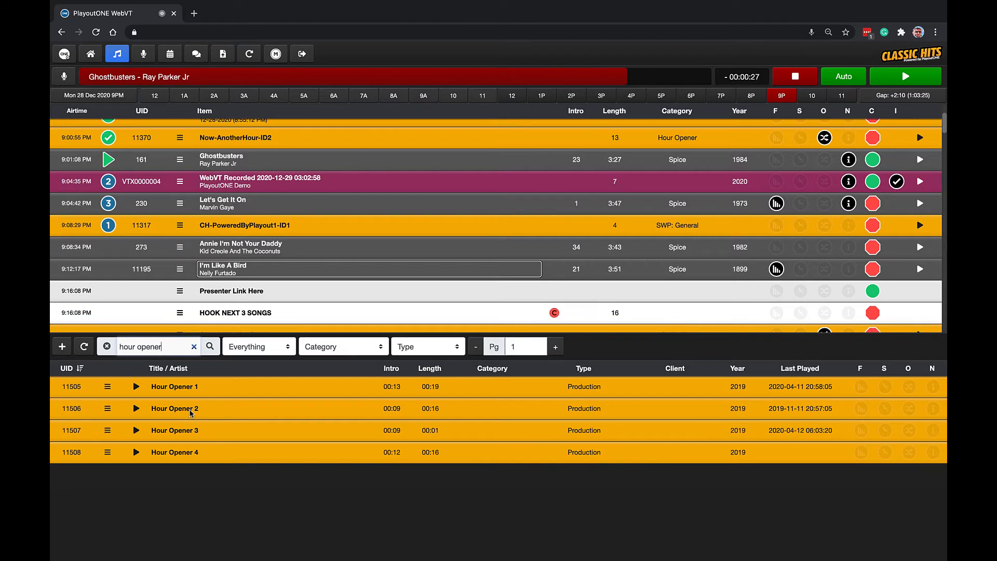
right_click(194, 408)
mouse_move(254, 450)
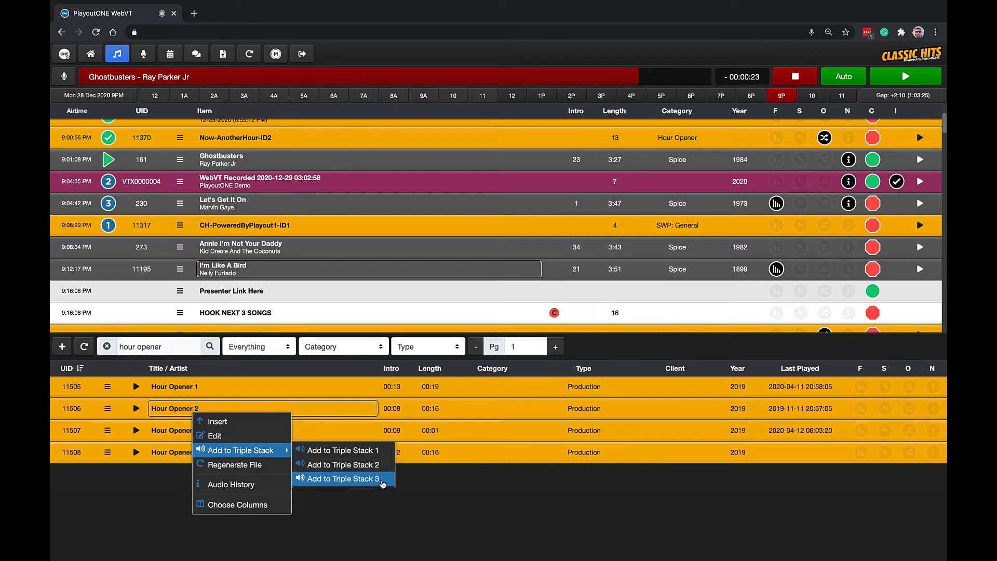
left_click(382, 484)
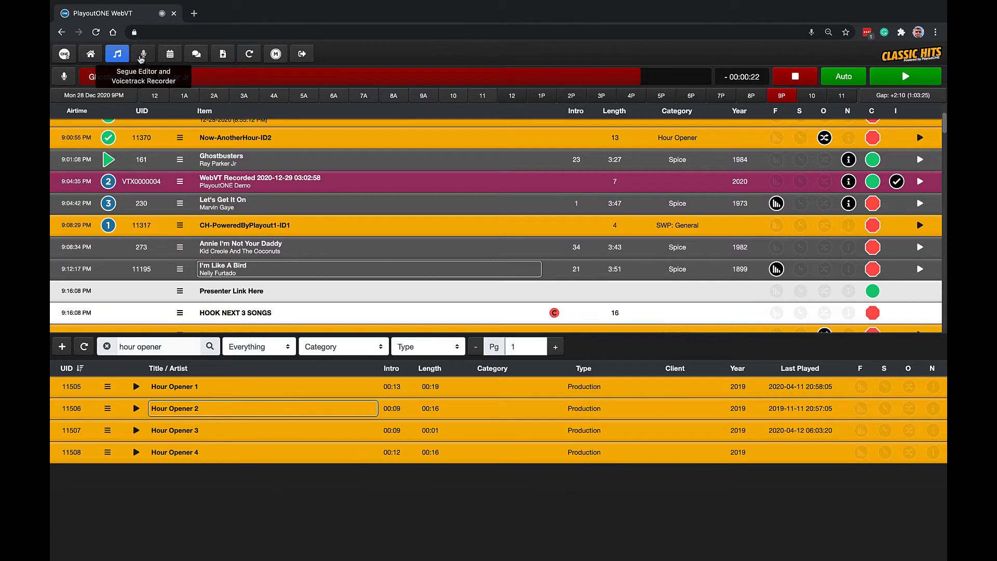
Return to the voicetrack recorder, play Hour Opener 2 from the third Triple Stack slot, and lower its volume.
left_click(143, 54)
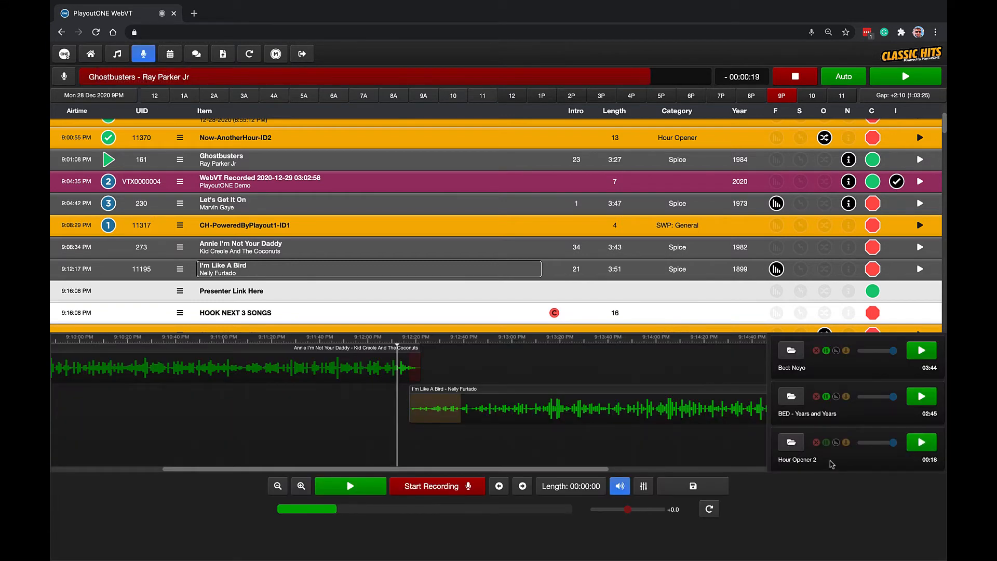
left_click(922, 447)
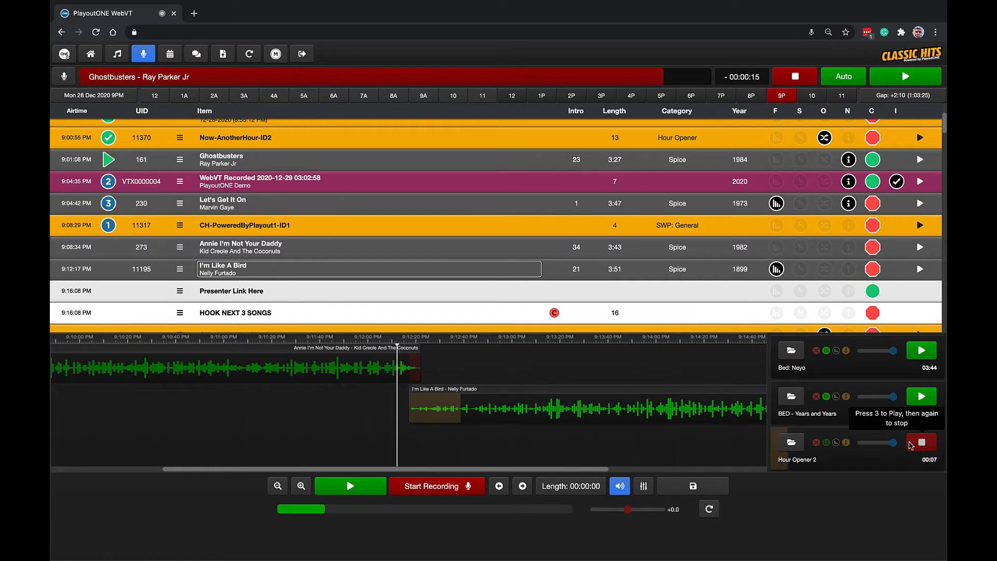
left_click_drag(886, 443, 874, 442)
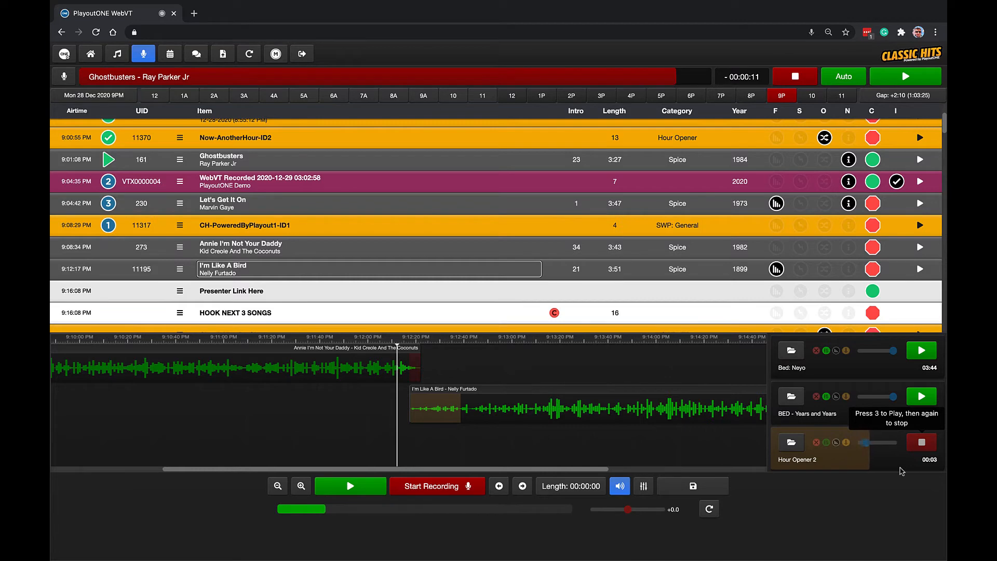
Stop Hour Opener 2 in the third Triple Stack slot, and test ducking and raising the Triple Stack volumes.
left_click(911, 445)
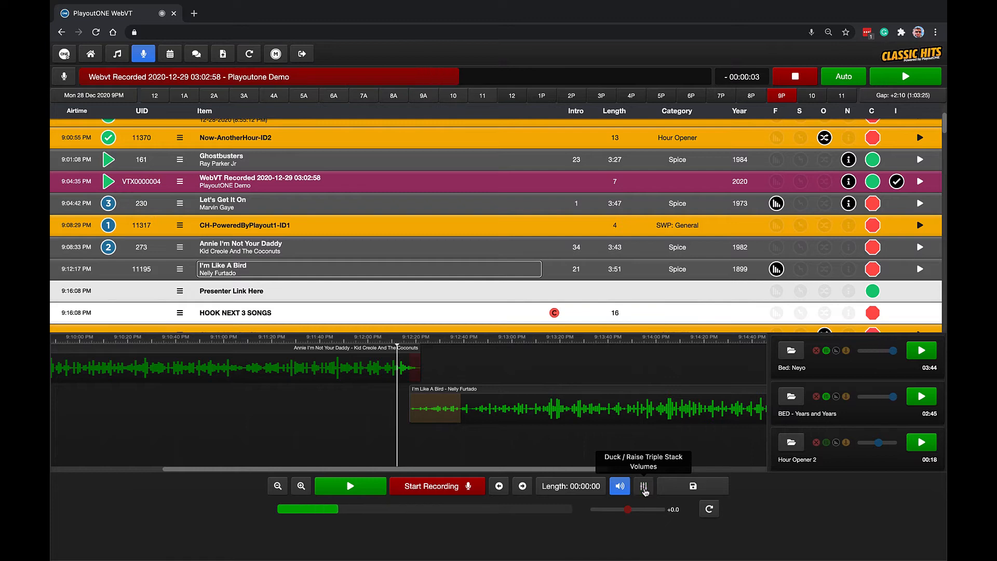
left_click(644, 487)
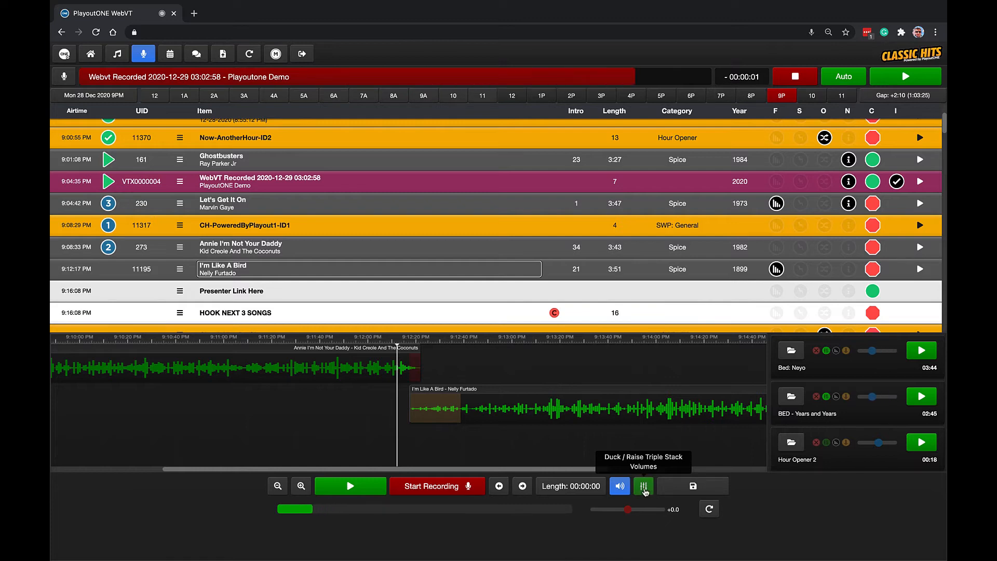
left_click(644, 487)
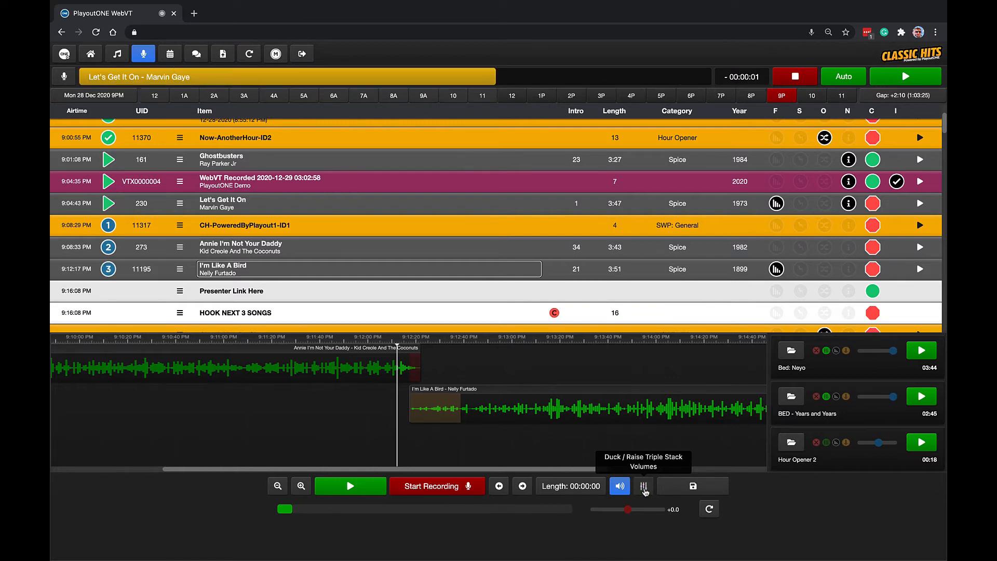
Start recording a voicetrack before I'm Like A Bird, unmute the mic, and play Bed: Neyo from the Triple Stack with ducked volumes.
left_click(432, 490)
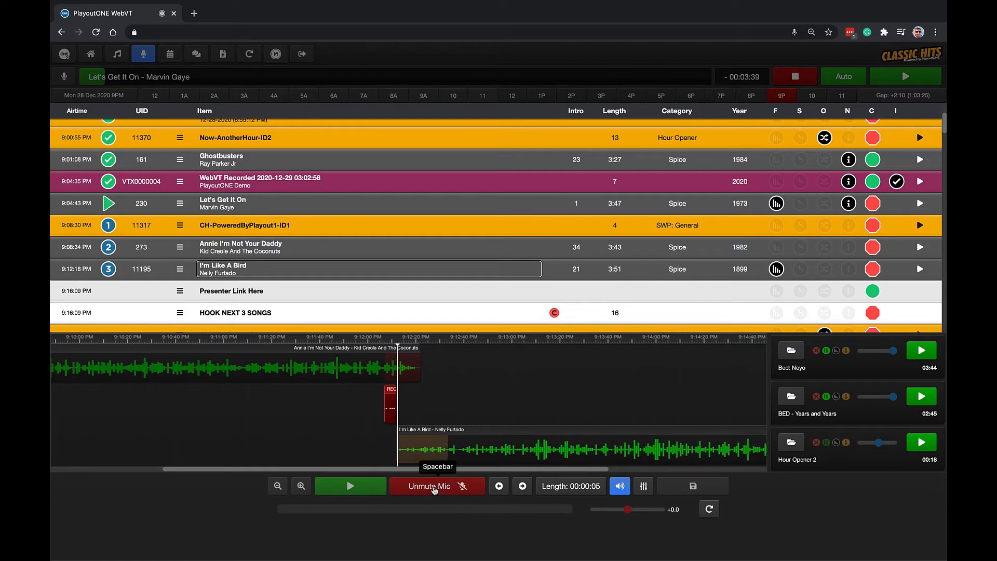
left_click(434, 490)
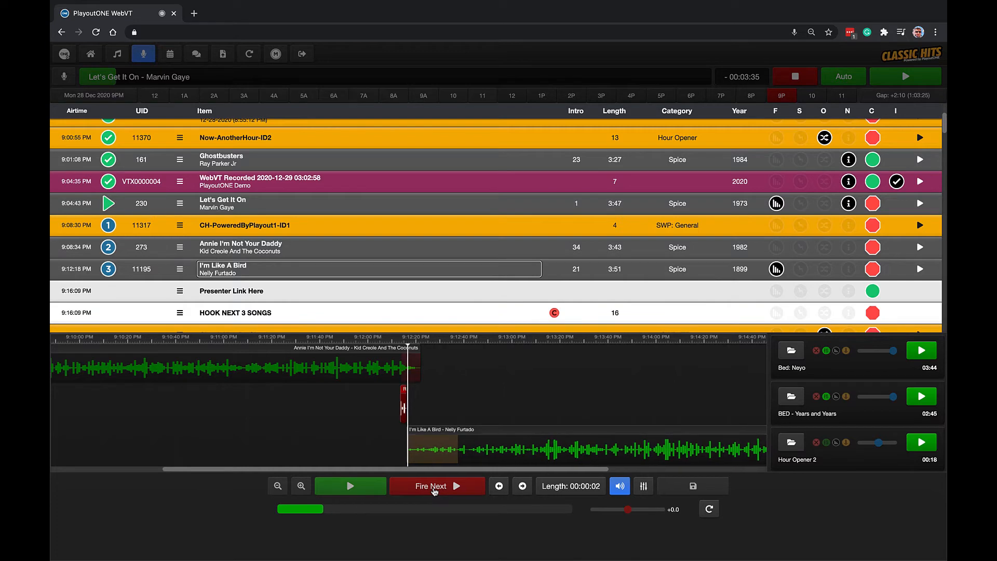
key("F1")
left_click(646, 489)
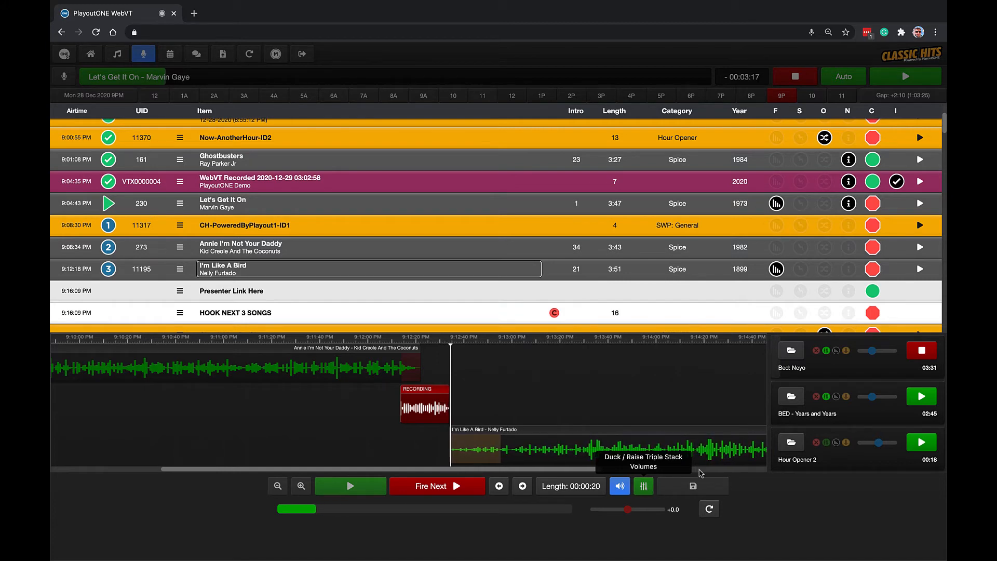
left_click(837, 353)
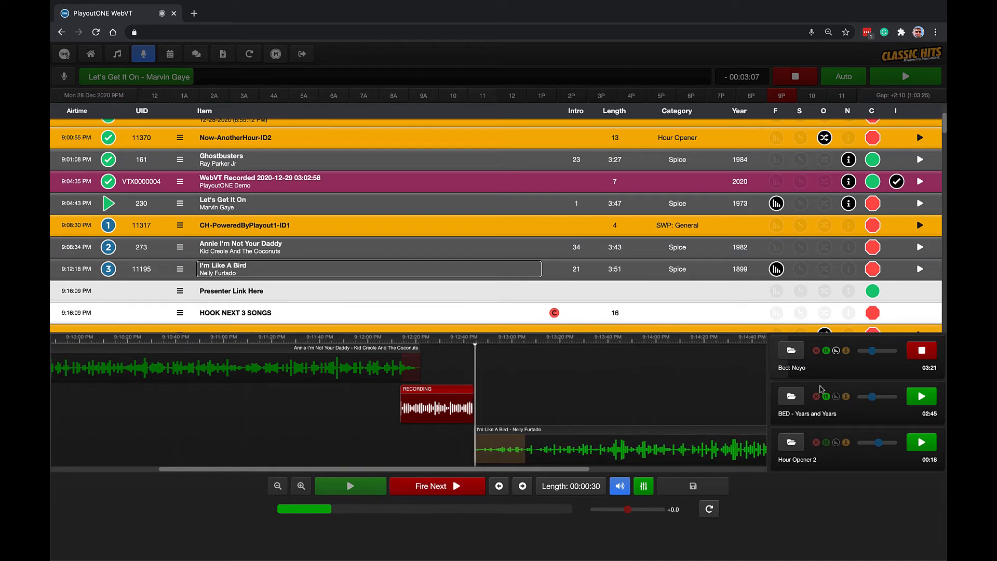
Fire I'm Like A Bird under the voicetrack, stop the recording, and commit it to PlayoutONE.
left_click(454, 488)
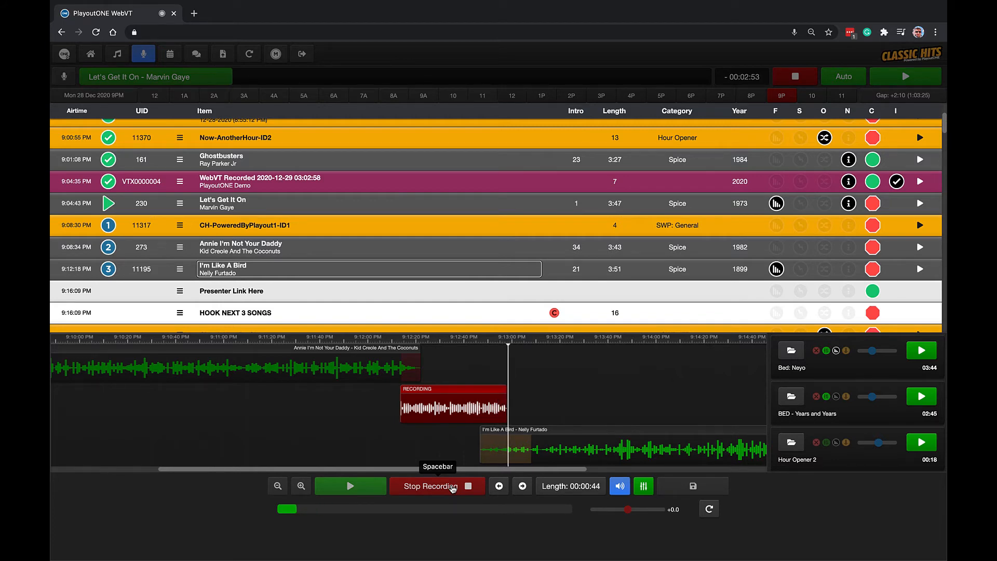
left_click(453, 487)
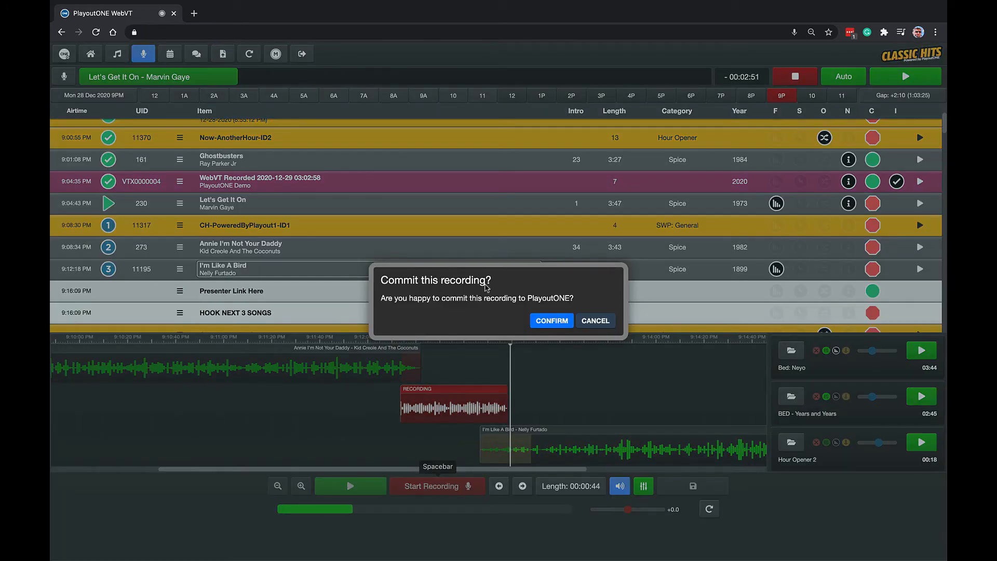
left_click(567, 320)
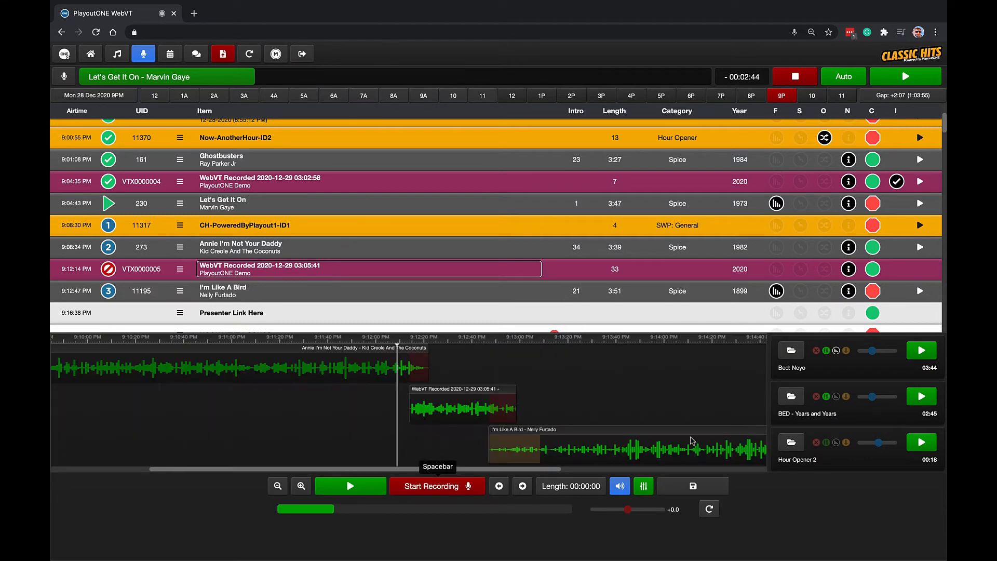
Hide the Triple Stack players and check the upload queue for the committed voicetrack.
left_click(620, 487)
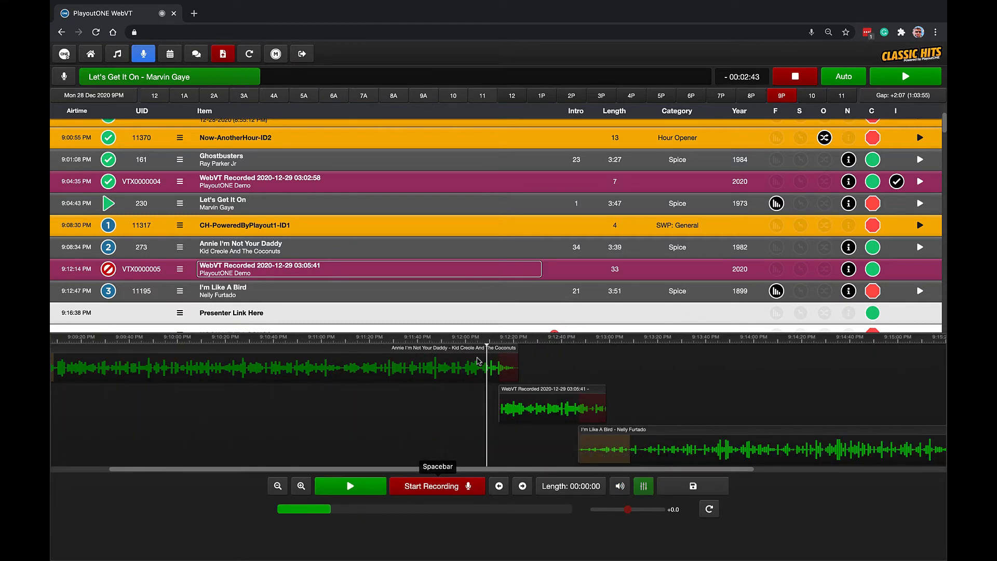
left_click(222, 53)
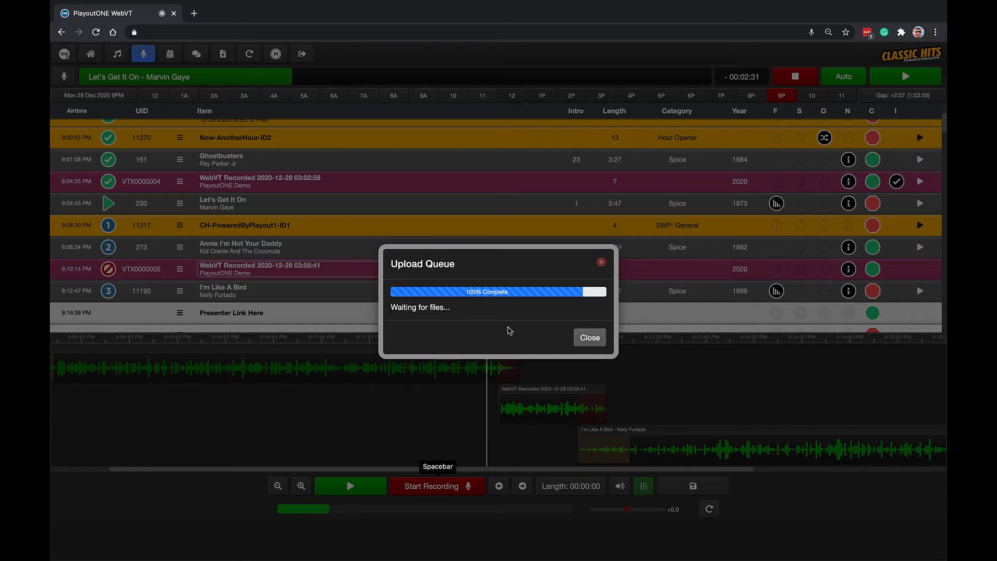
left_click(590, 338)
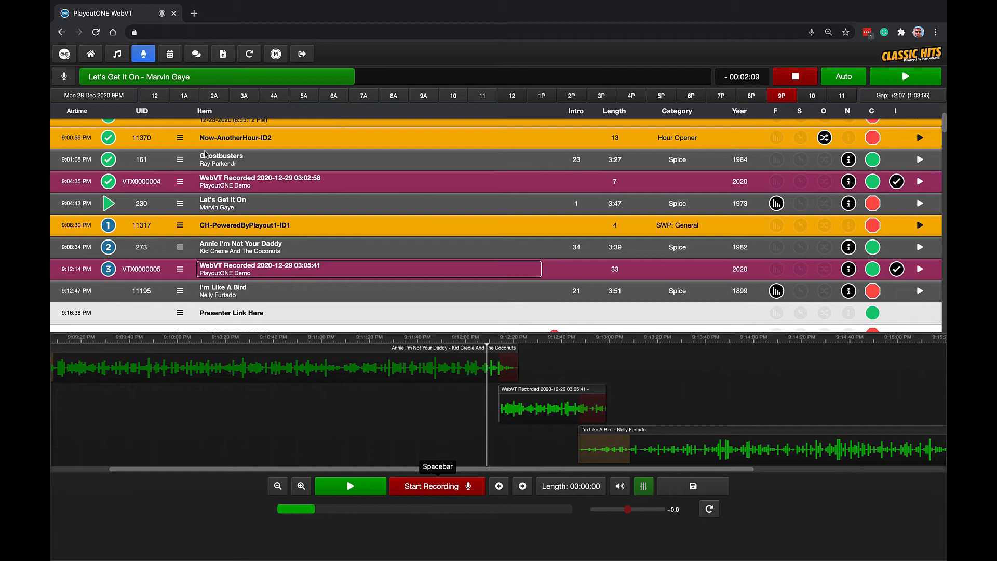
Load the log for December 29, 2020 at 1 PM and close the voicetrack recorder.
scroll(206, 154, "down", 2)
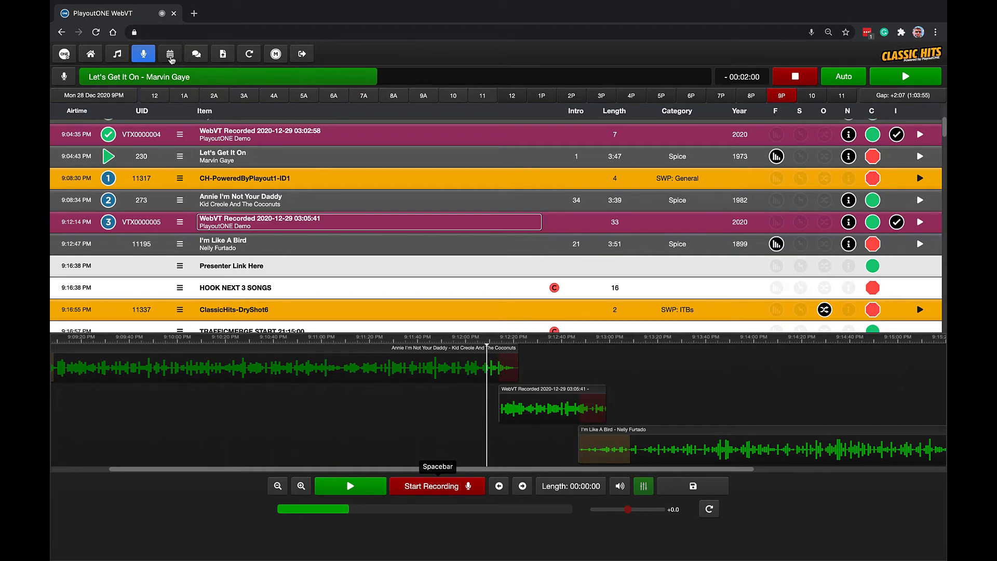
left_click(171, 56)
left_click(188, 147)
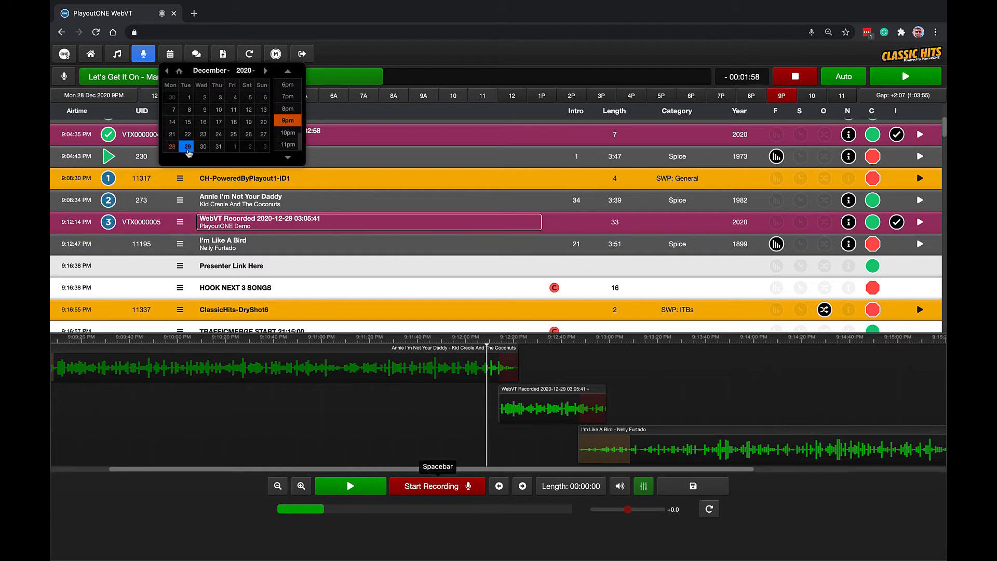
scroll(298, 121, "up", 5)
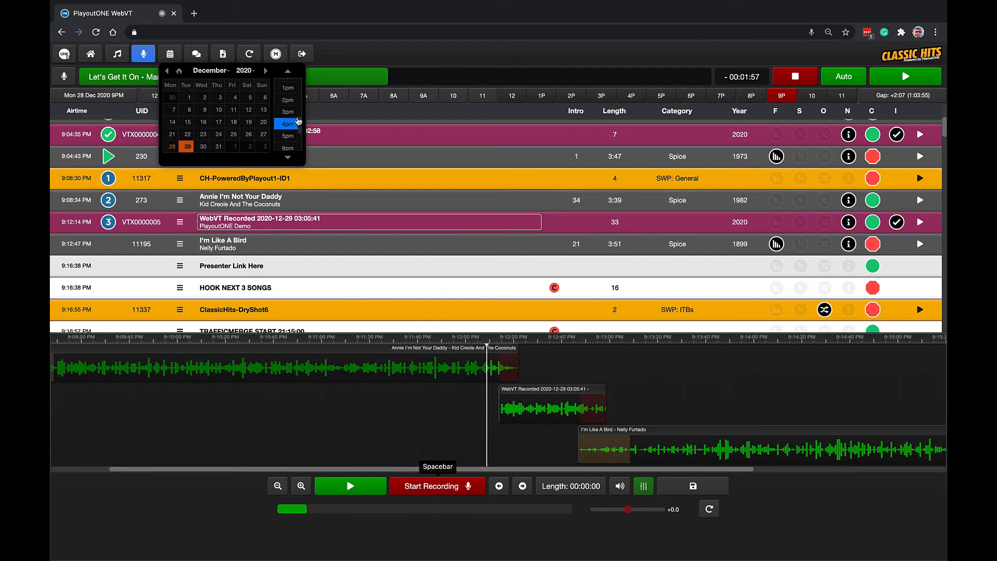
left_click(290, 90)
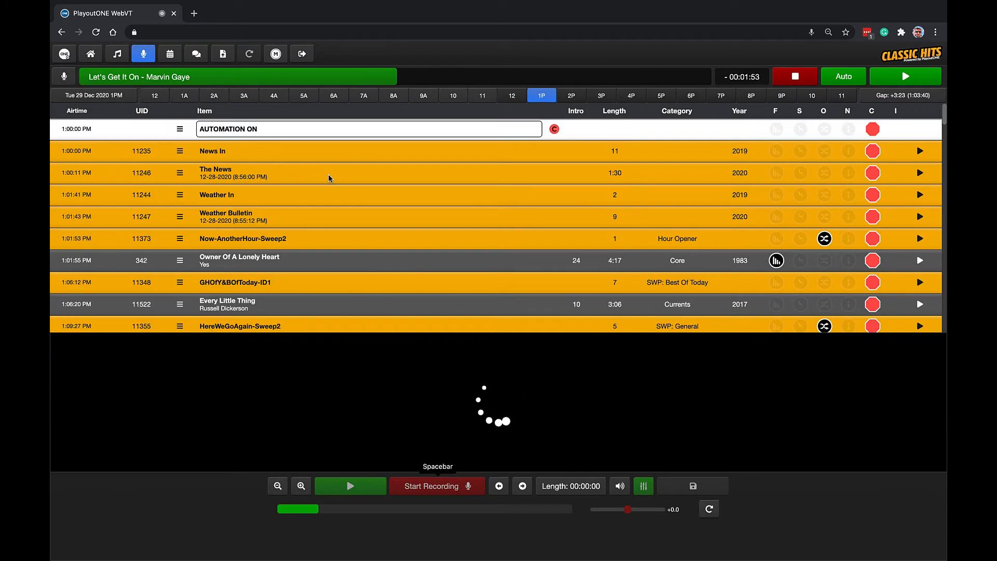
left_click(144, 54)
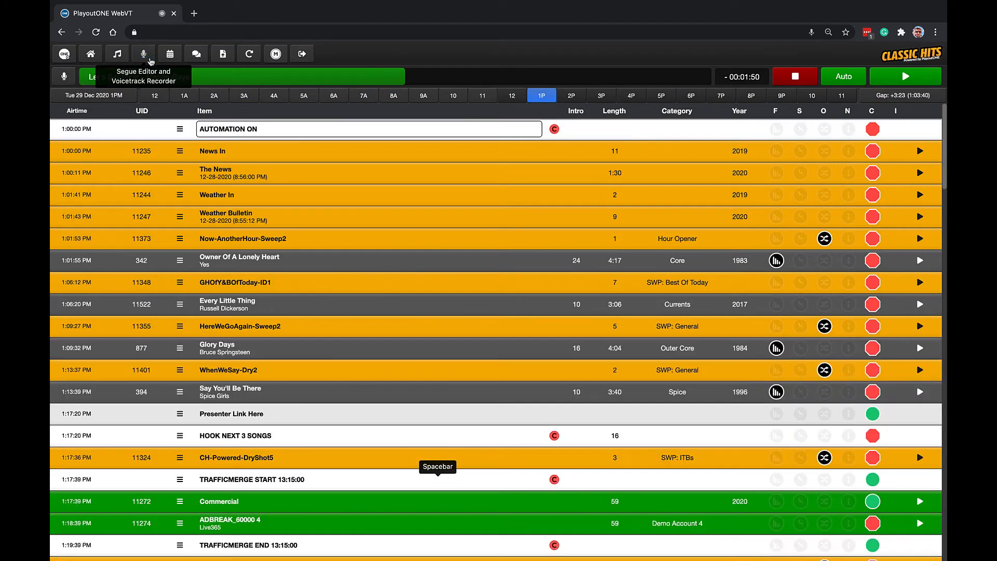
Select Say You'll Be There in the 1 PM log and search the audio library for "spice girls".
scroll(438, 305, "down", 3)
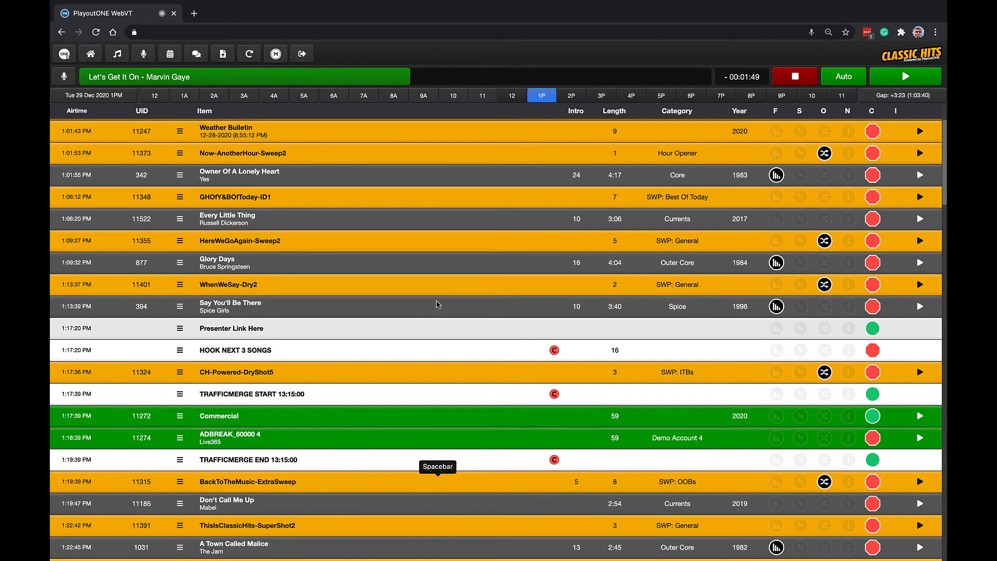
left_click(401, 313)
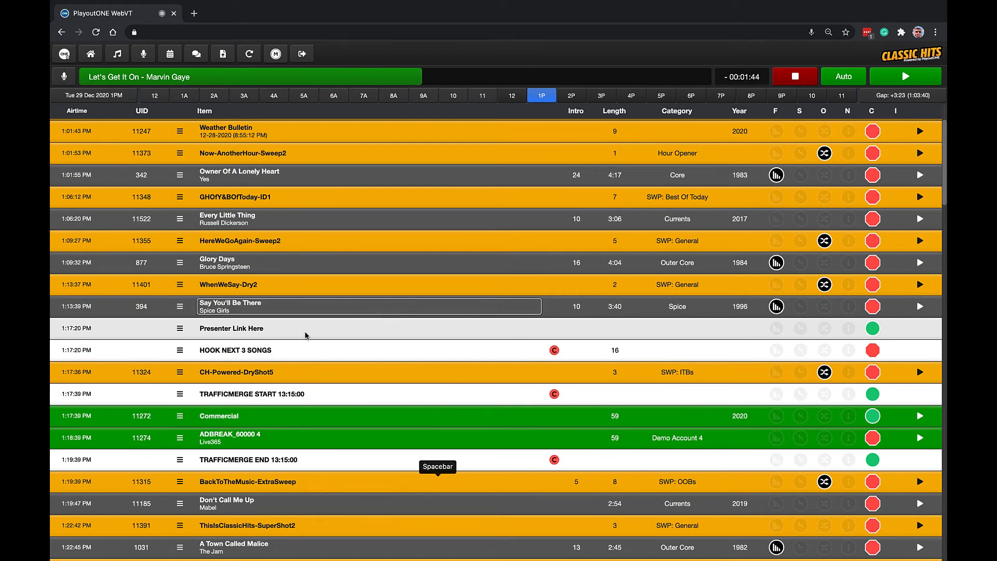
left_click(117, 54)
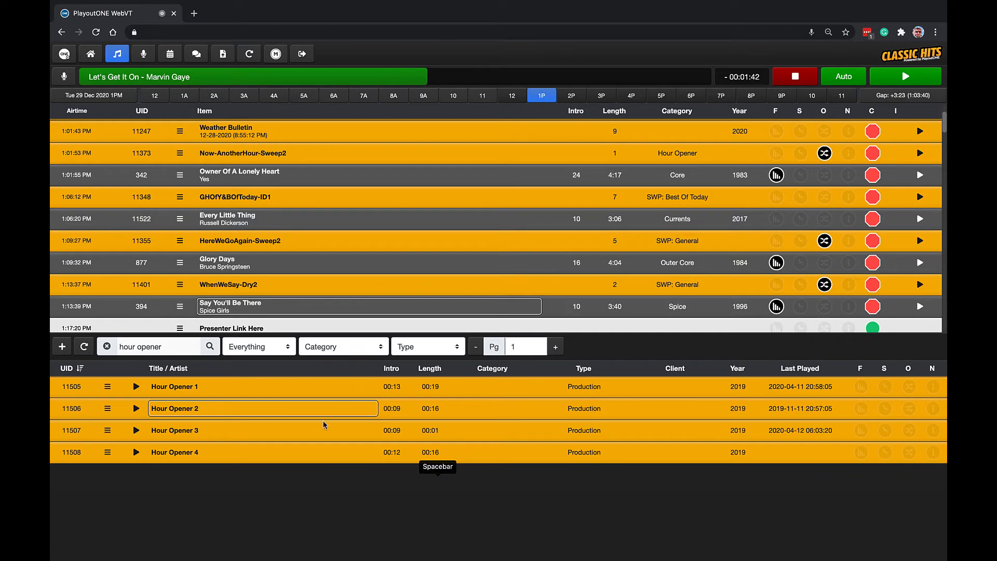
left_click(107, 346)
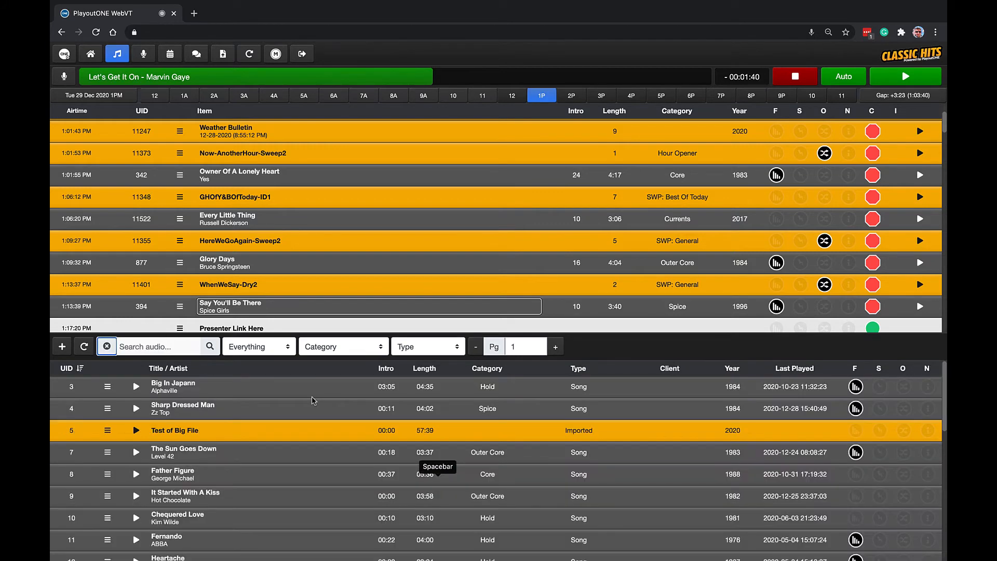
left_click(178, 353)
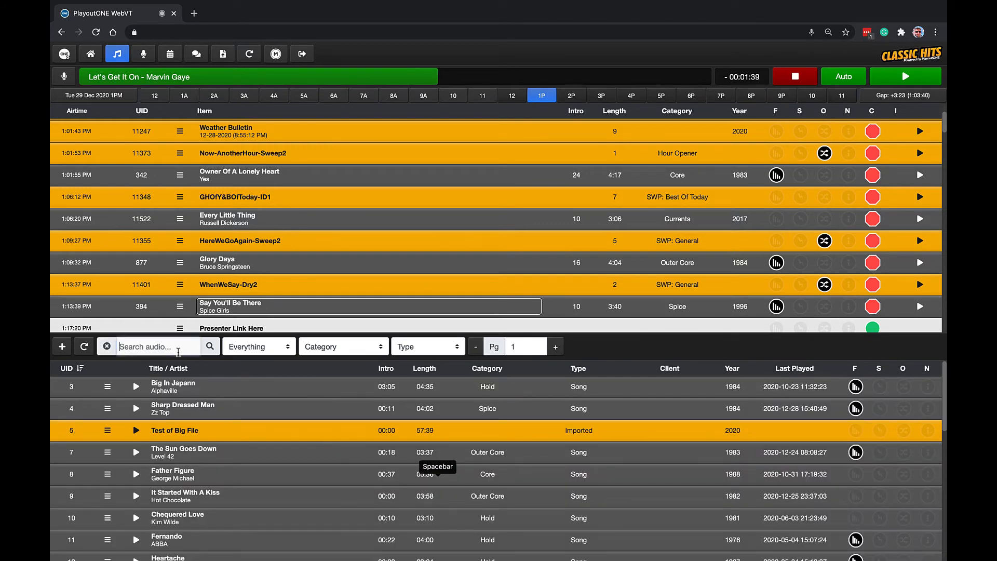
type("spice girls")
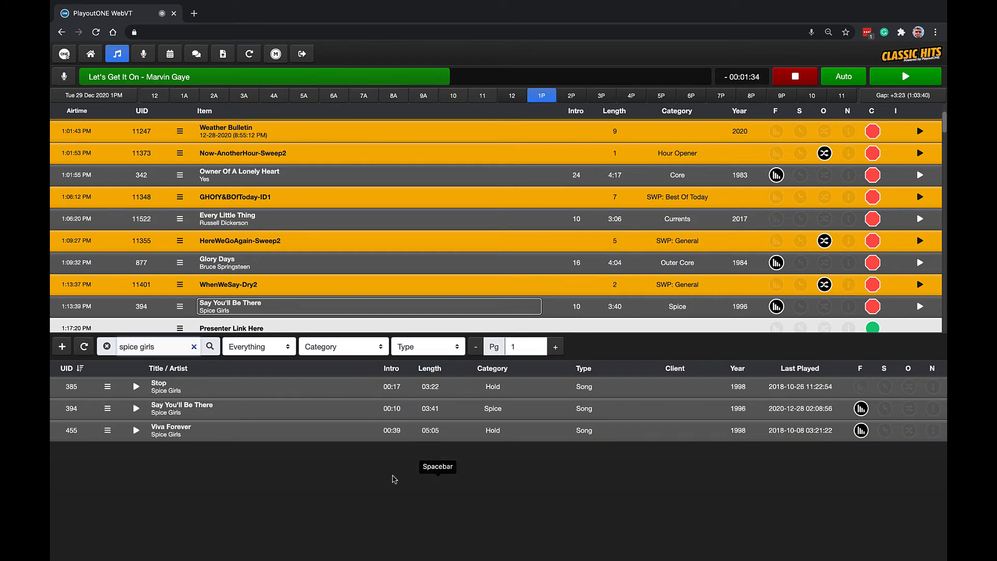
Review the audio history of the library song Stop, and insert it below Say You'll Be There in the log.
left_click(204, 396)
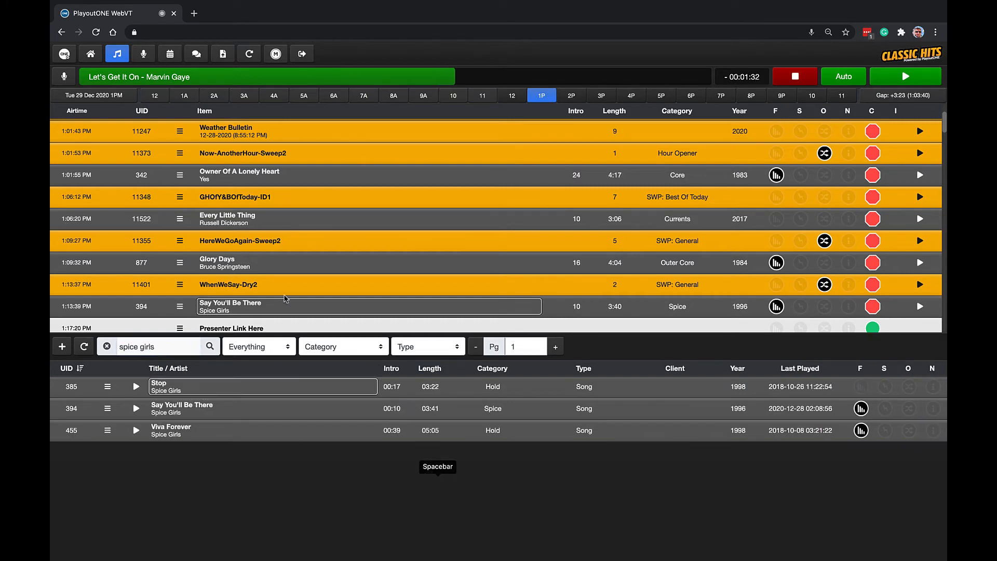
scroll(285, 299, "down", 1)
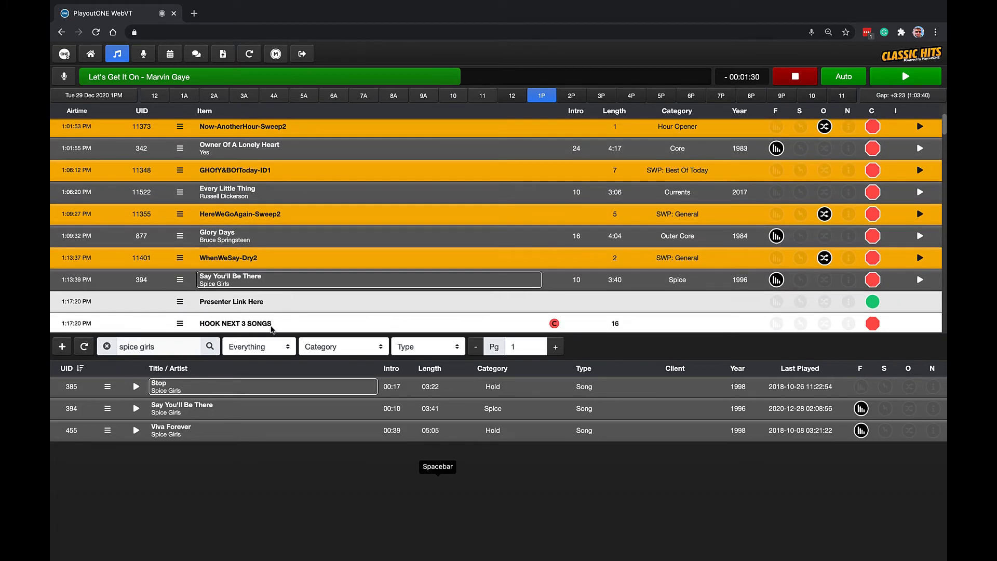
right_click(222, 393)
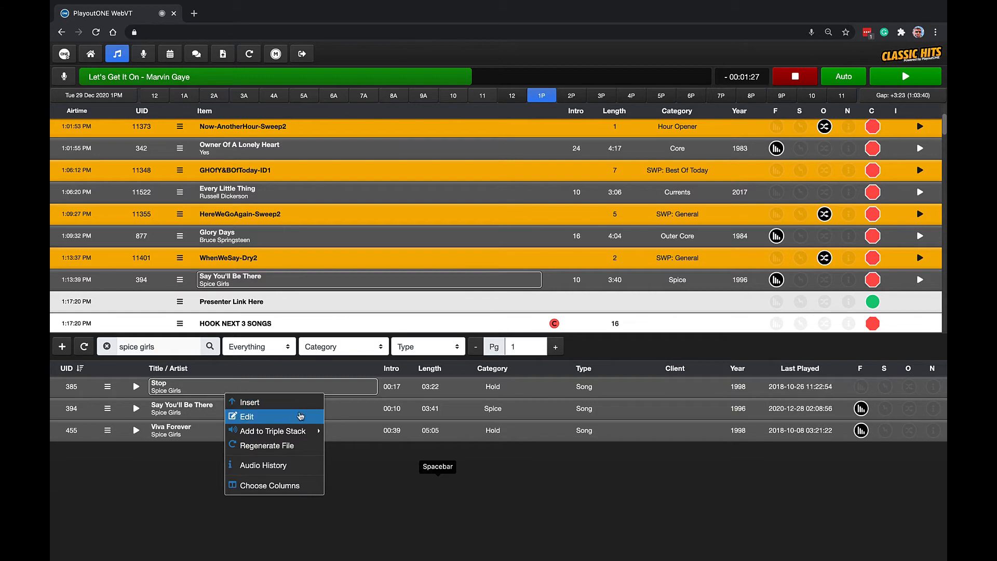
left_click(290, 465)
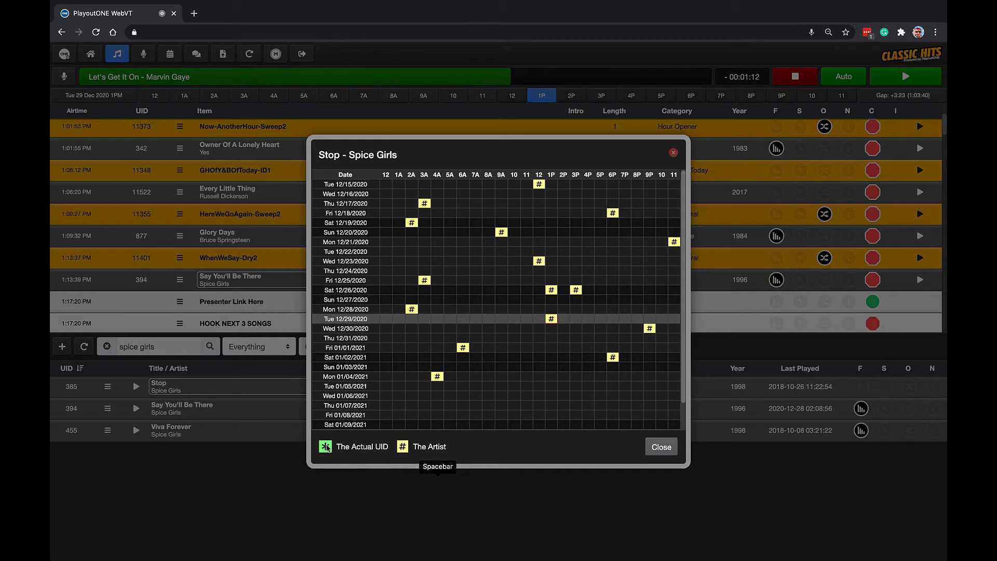
scroll(496, 335, "down", 1)
scroll(501, 327, "up", 1)
scroll(501, 327, "down", 2)
left_click(659, 448)
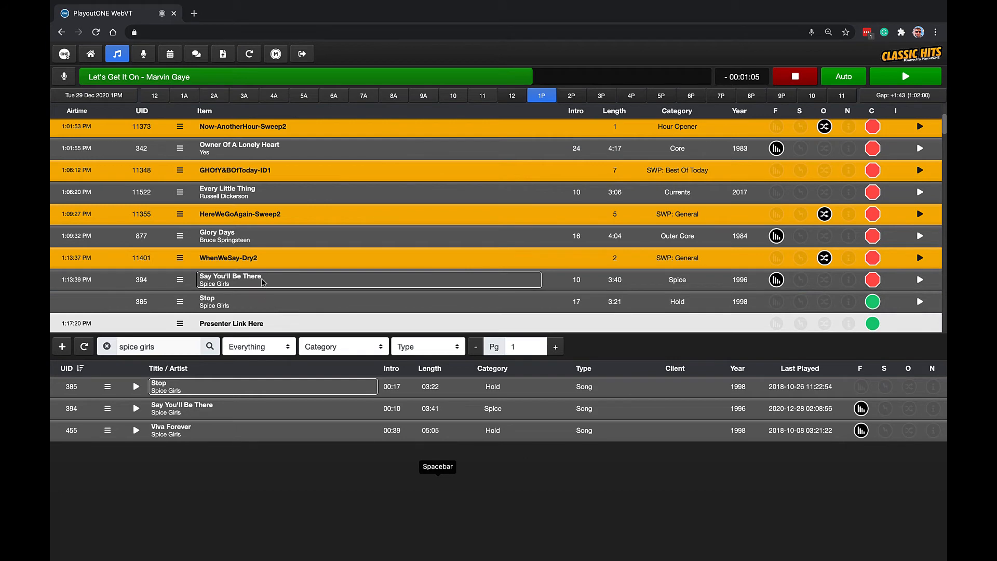
Delete Say You'll Be There by Spice Girls from the 1 PM log.
right_click(264, 282)
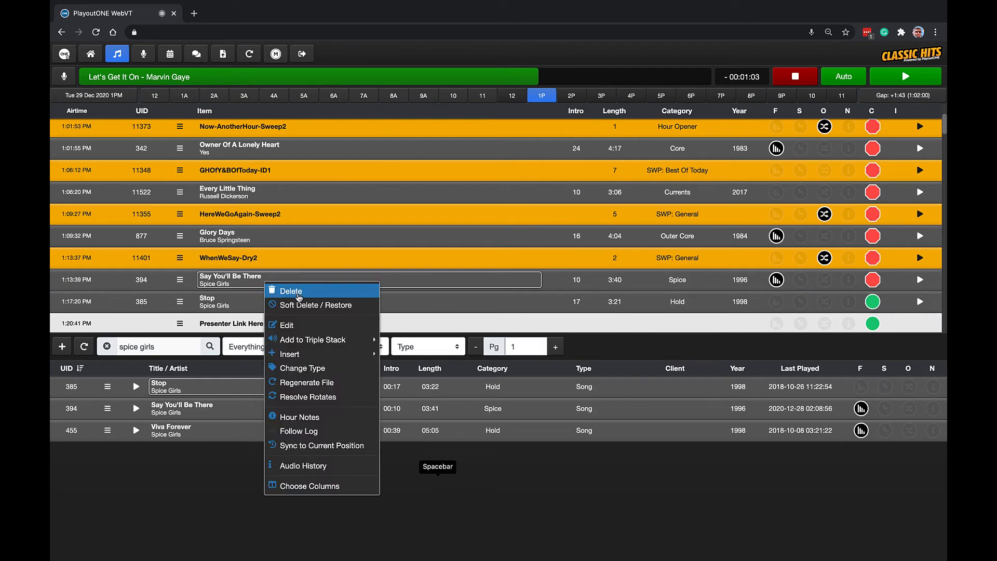
left_click(299, 291)
left_click(578, 328)
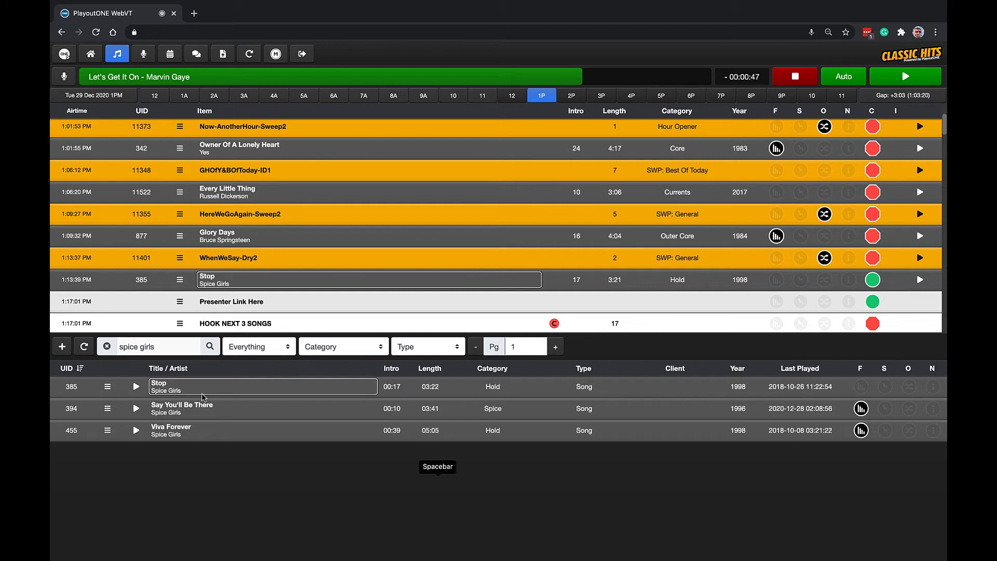
View the blank New Audio form and close it, and open the library song Say You'll Be There for editing.
left_click(61, 346)
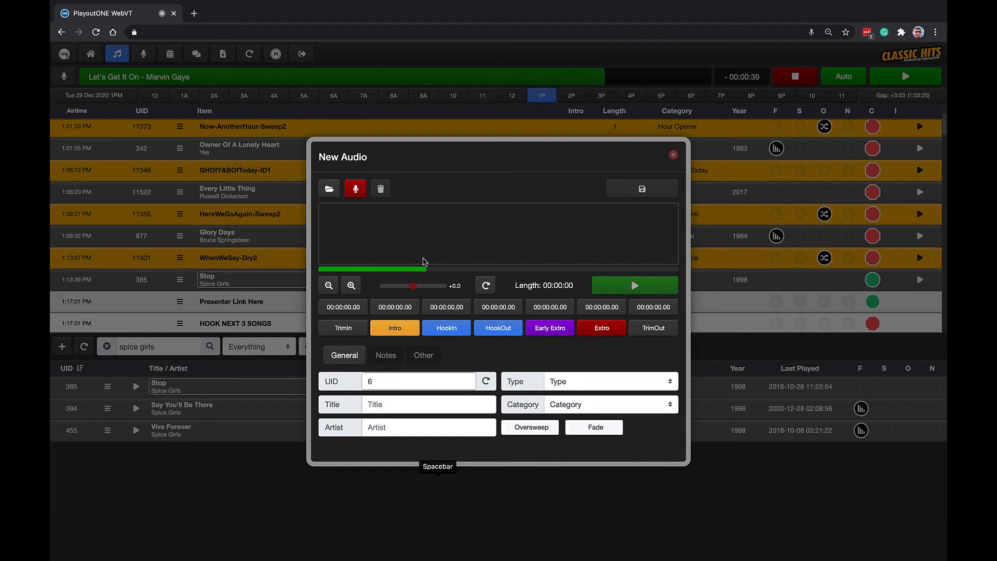
left_click(673, 155)
right_click(224, 407)
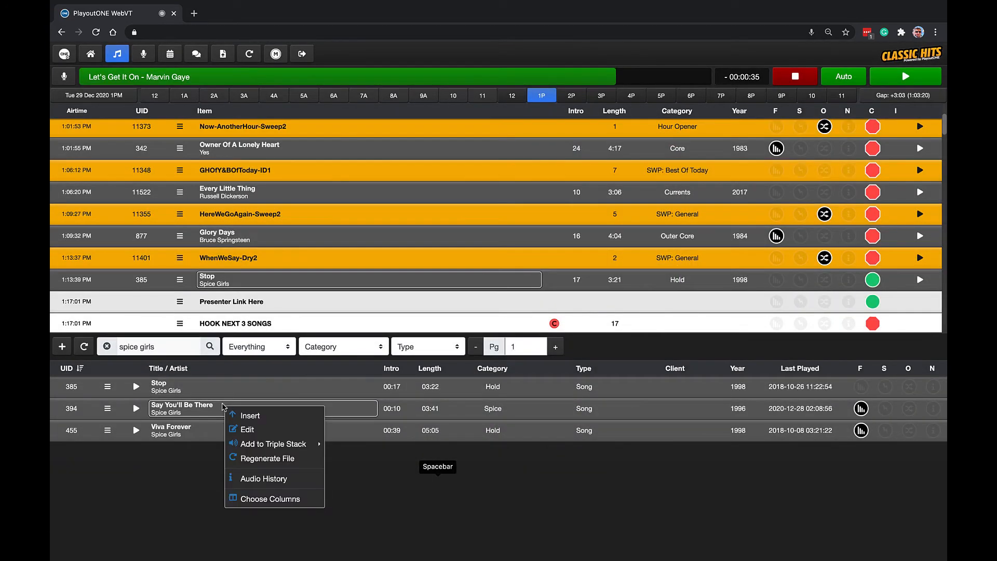
left_click(295, 432)
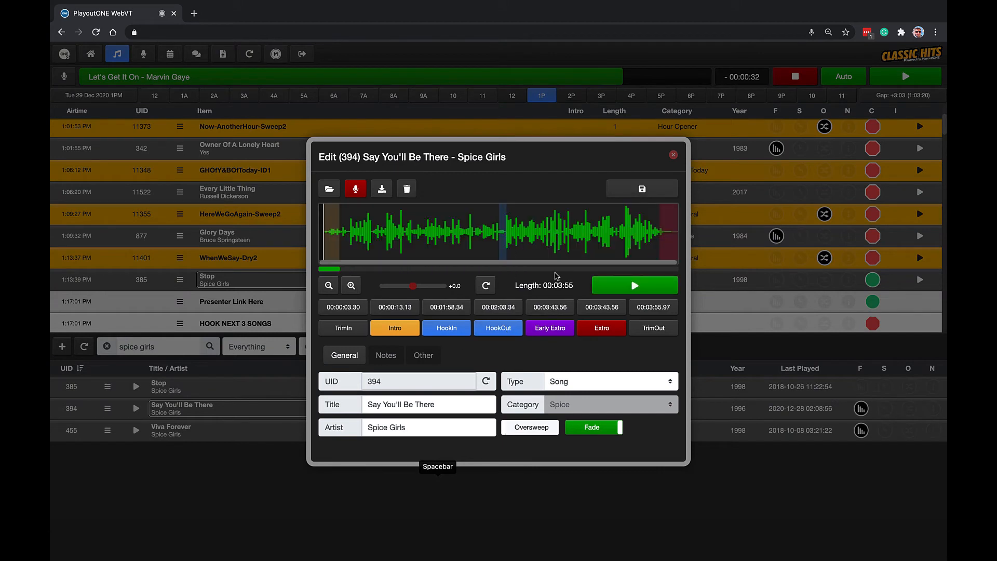
Preview Say You'll Be There from several points in its waveform, and view its notes before closing the audio editor without saving.
key("space")
left_click(467, 233)
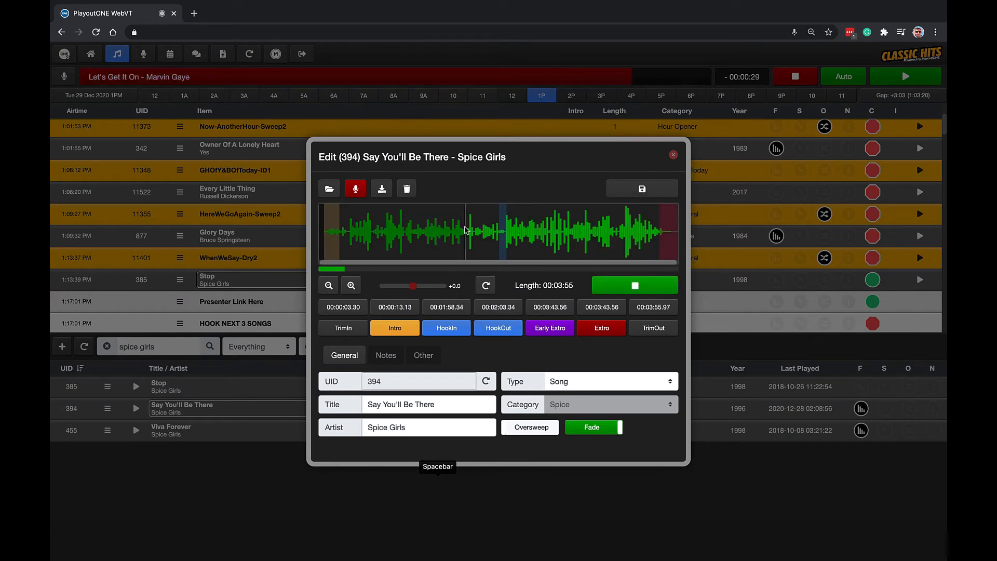
left_click(562, 238)
left_click(626, 242)
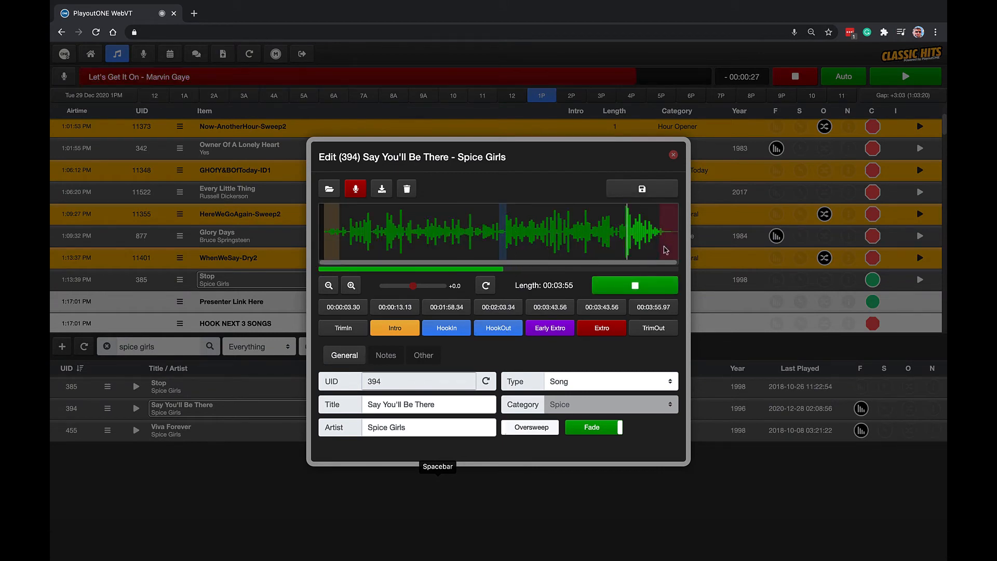
left_click(634, 286)
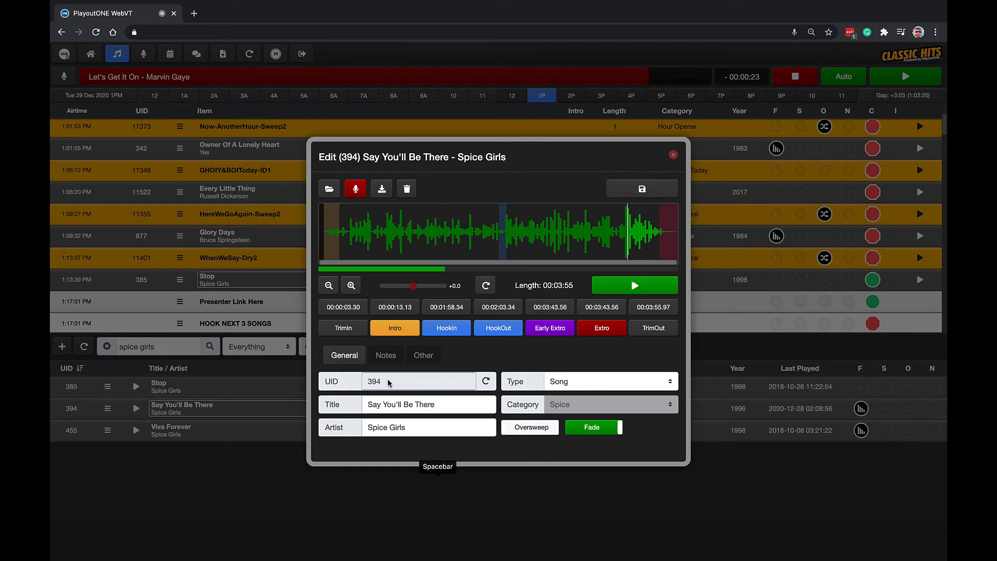
left_click(386, 356)
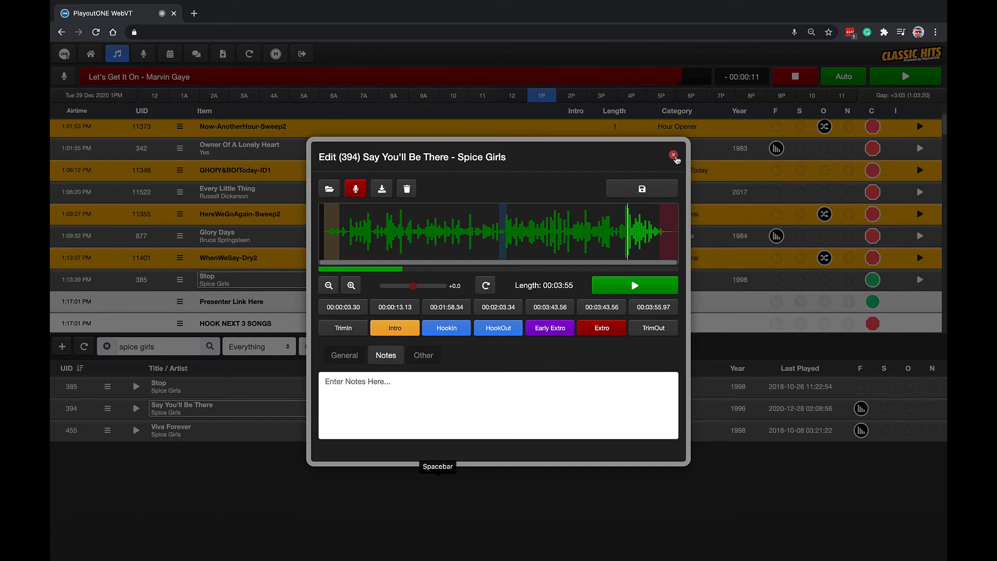
left_click(674, 155)
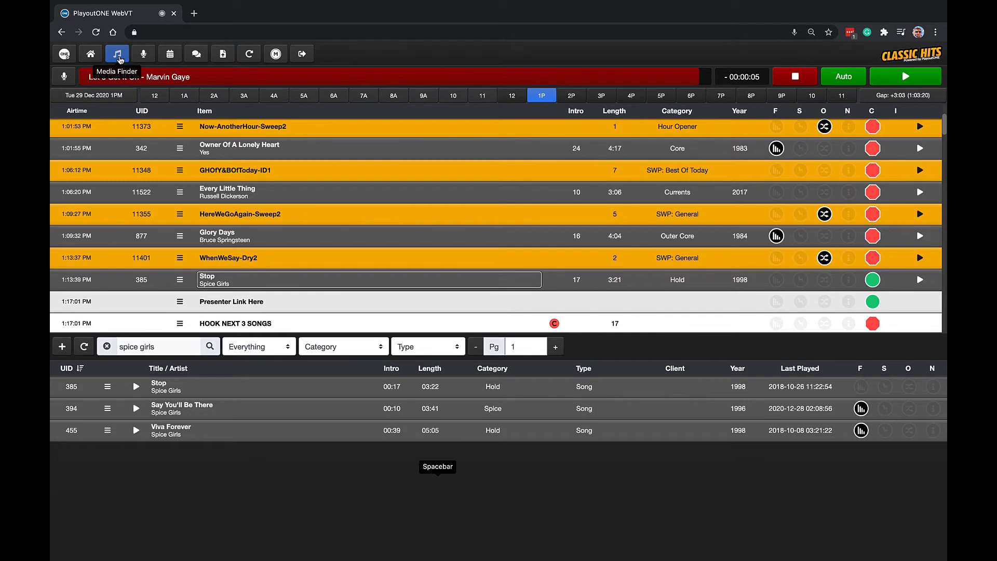
Hide the Media Finder, and check the status of the stations and services on the Monitor page.
left_click(119, 58)
scroll(283, 332, "up", 3)
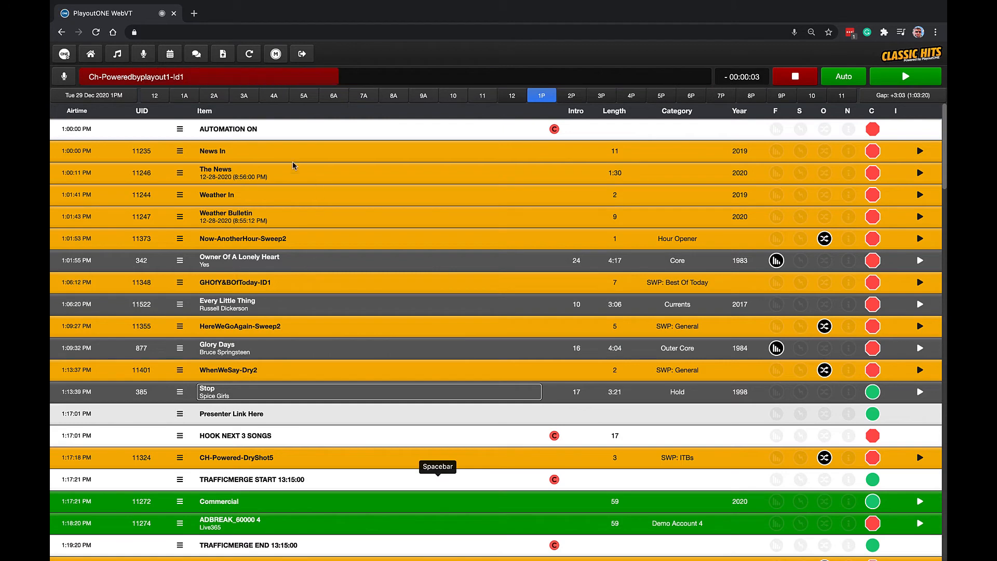
left_click(276, 54)
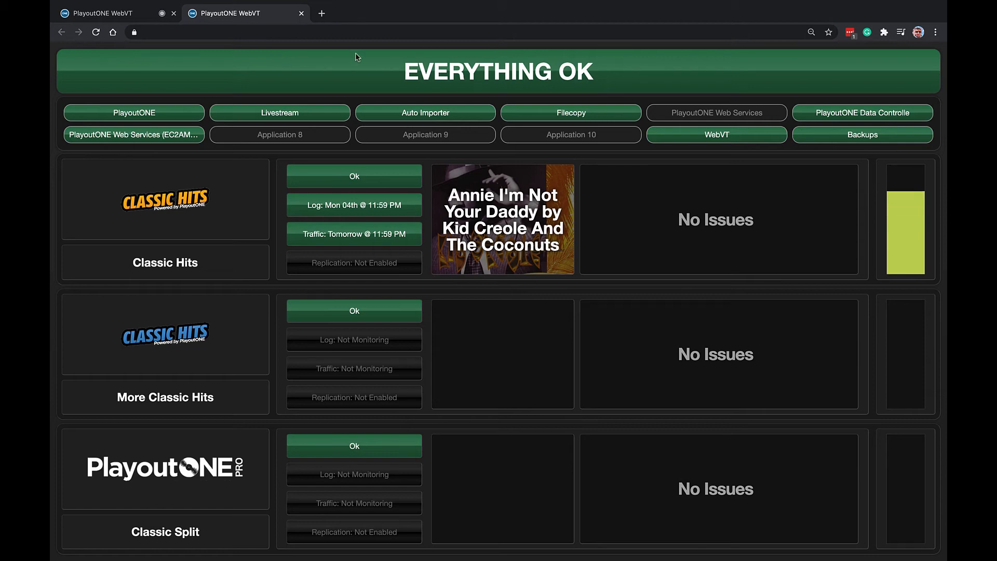
left_click(301, 12)
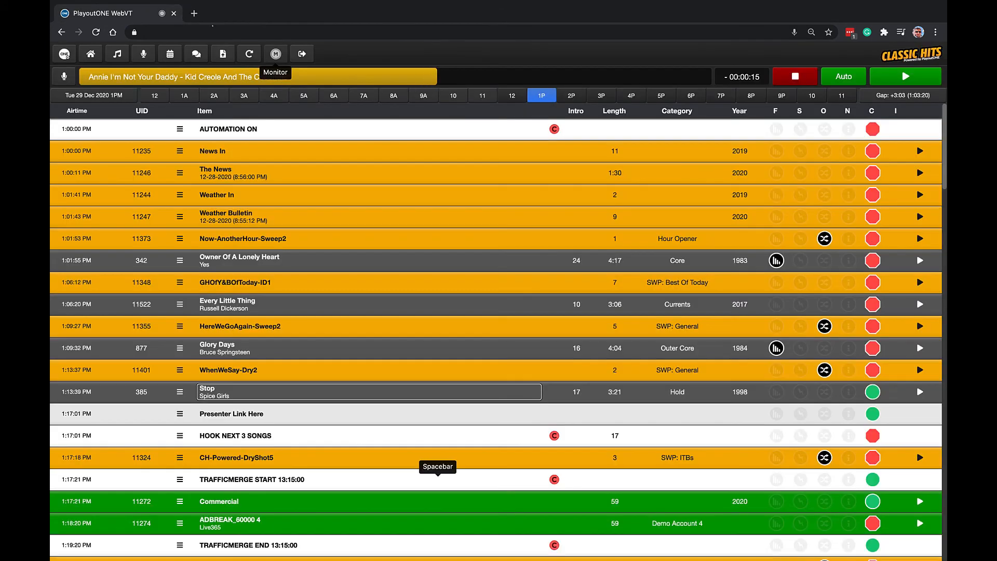
left_click(276, 54)
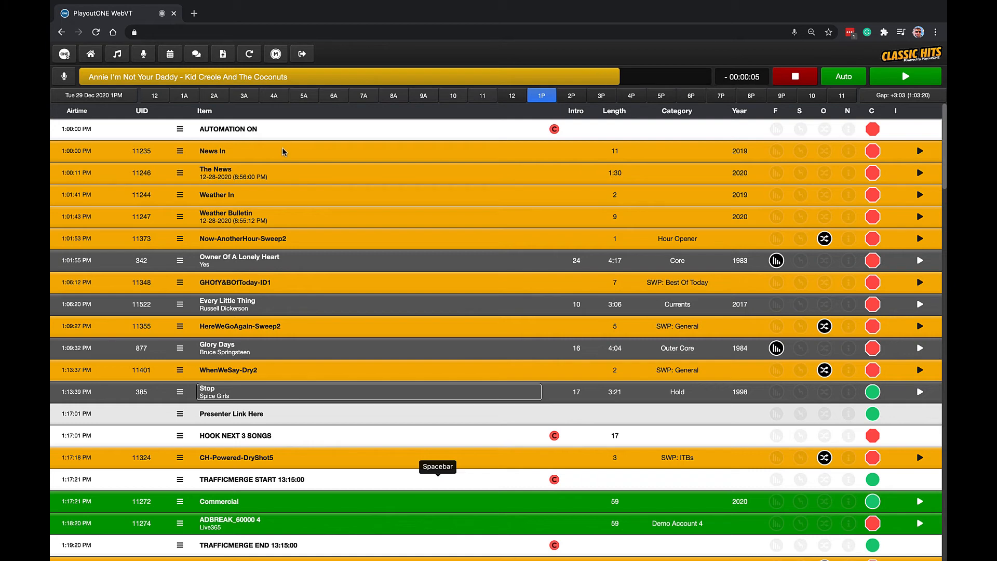
Read the Winning Wednesday script on the Station Whiteboard, moving the whiteboard aside before closing it.
left_click(200, 56)
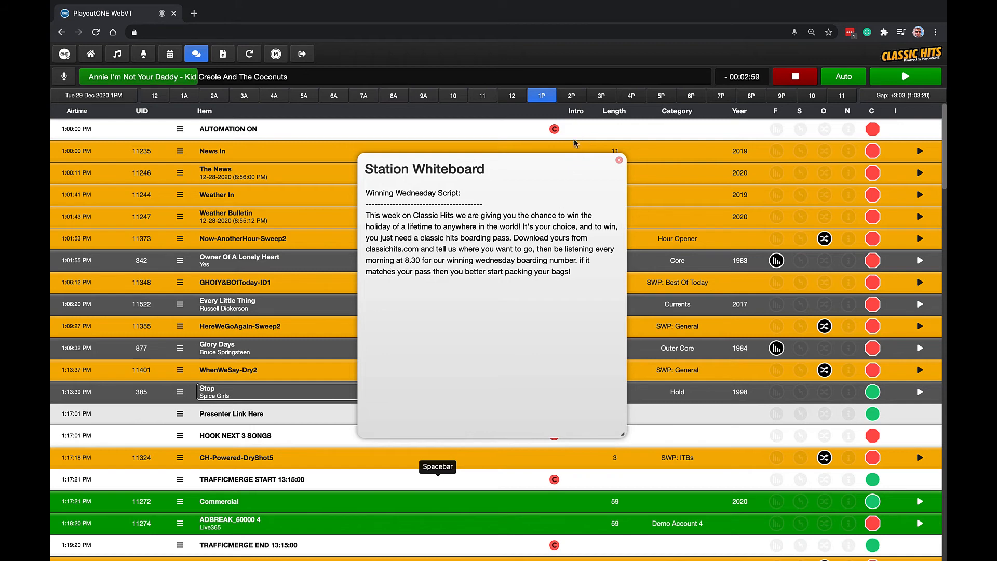
left_click_drag(541, 170, 787, 106)
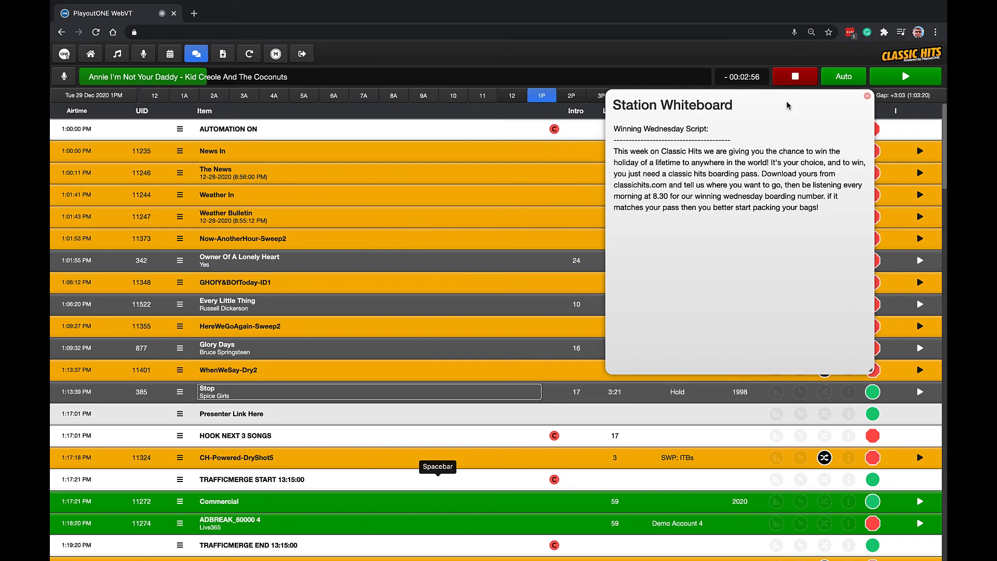
left_click(868, 97)
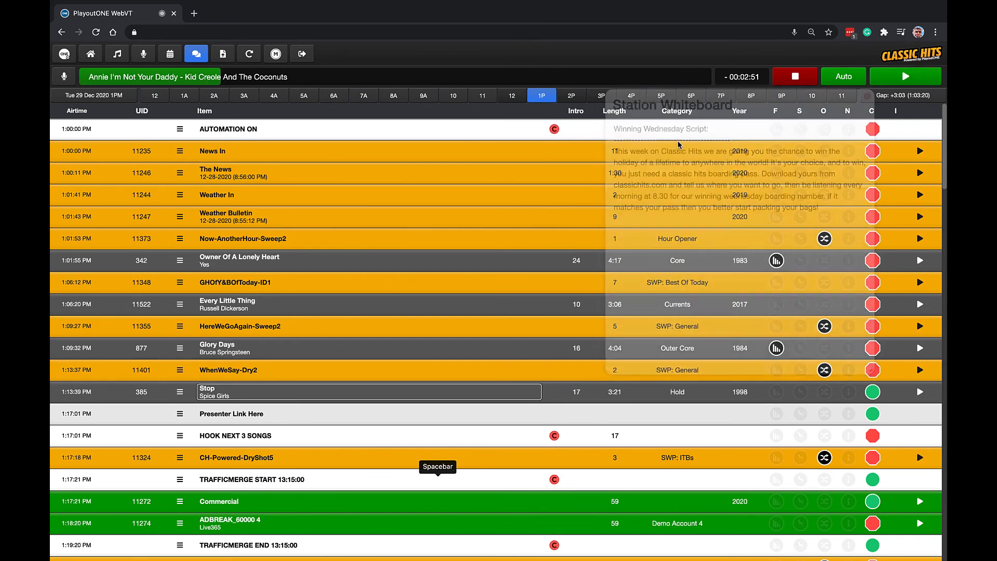
Open Quick Keys from the Launcher, view the 100 buttons and Default pages, and close Quick Keys.
left_click(68, 58)
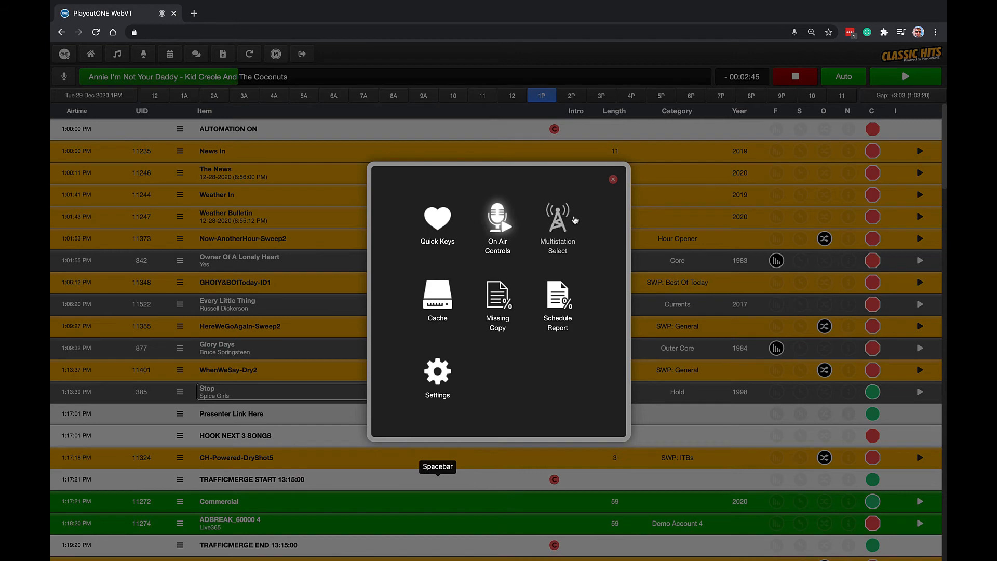
left_click(445, 225)
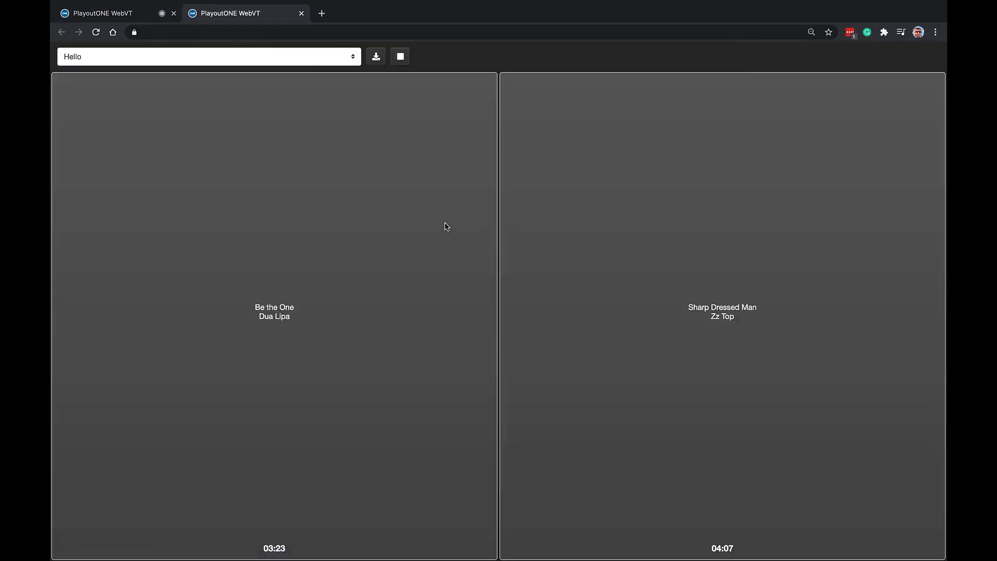
left_click(327, 55)
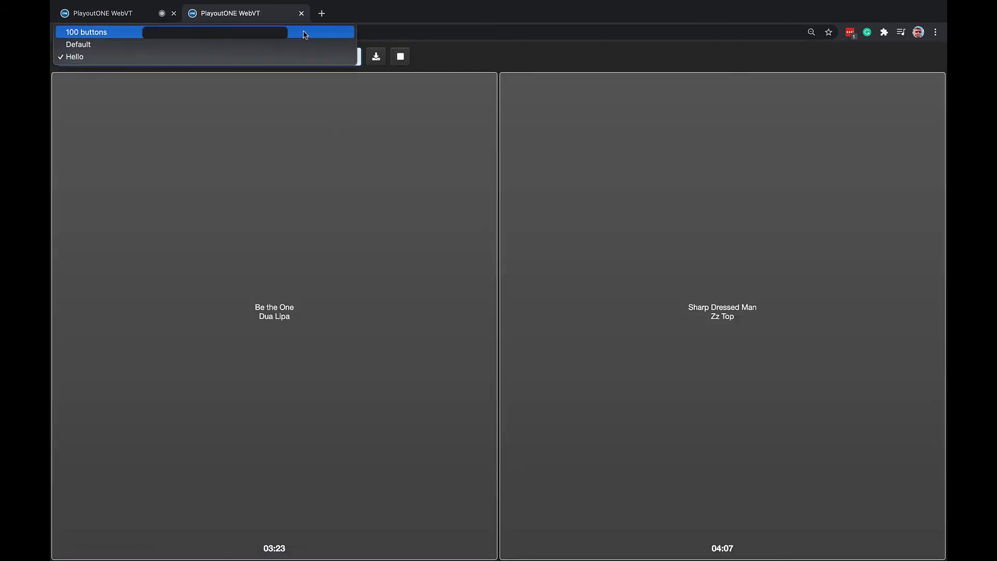
left_click(312, 32)
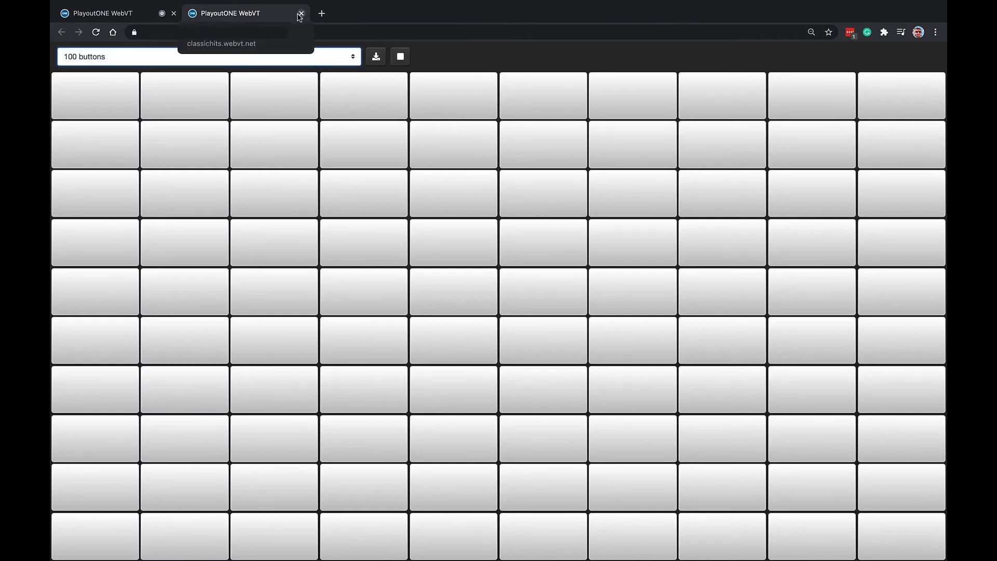
left_click(232, 60)
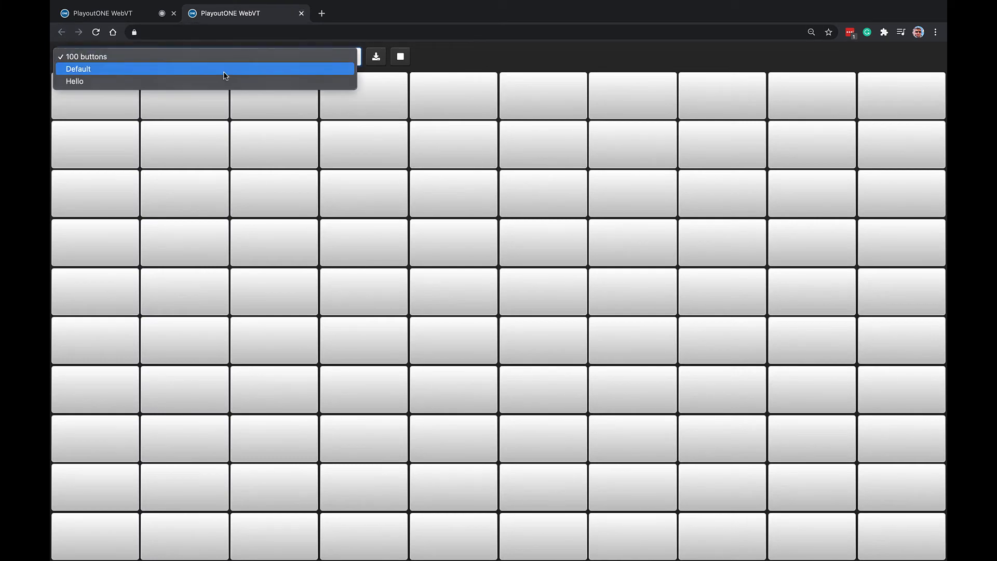
left_click(224, 70)
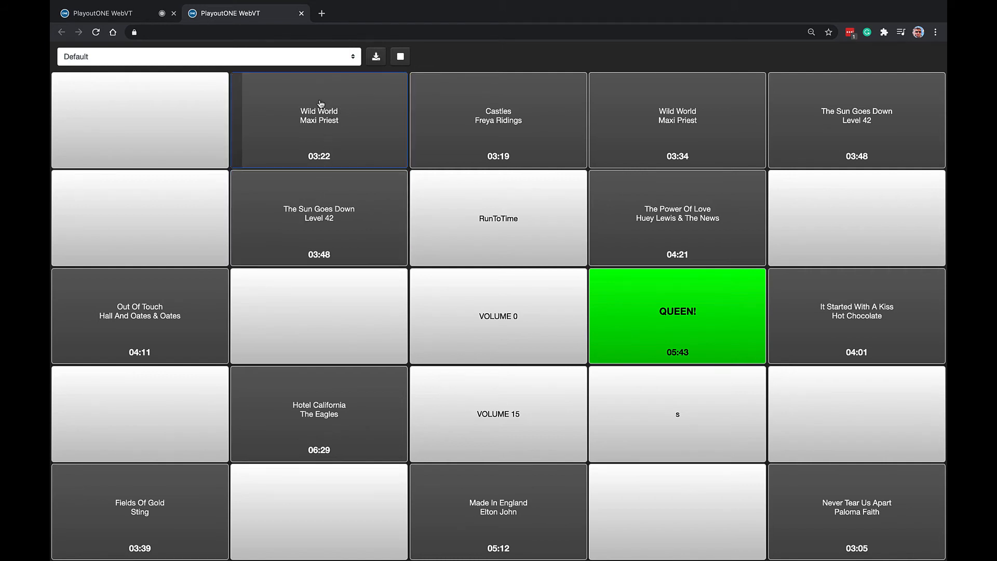
left_click(301, 14)
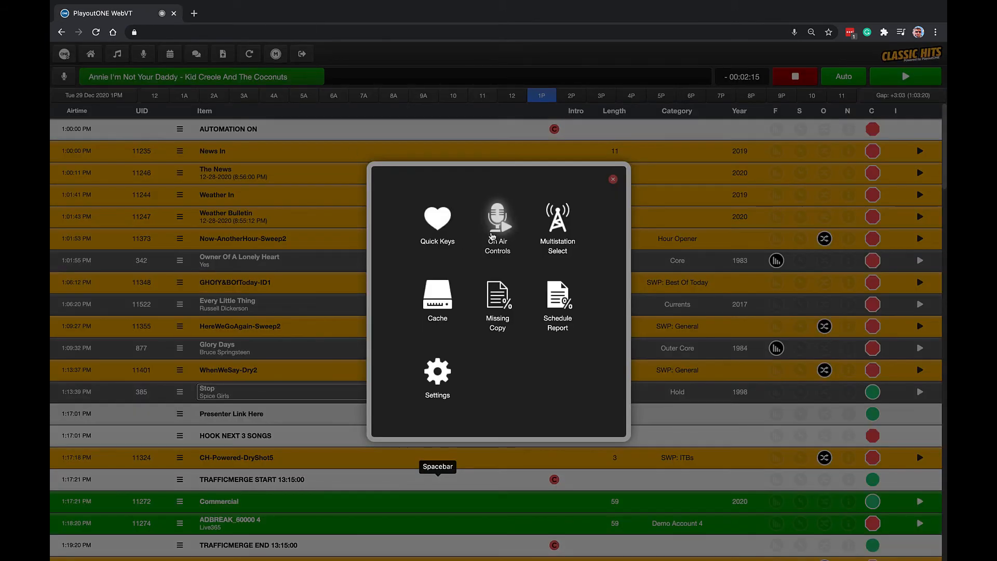
View the Multistation Select dialog and close it without changing the station.
left_click(559, 232)
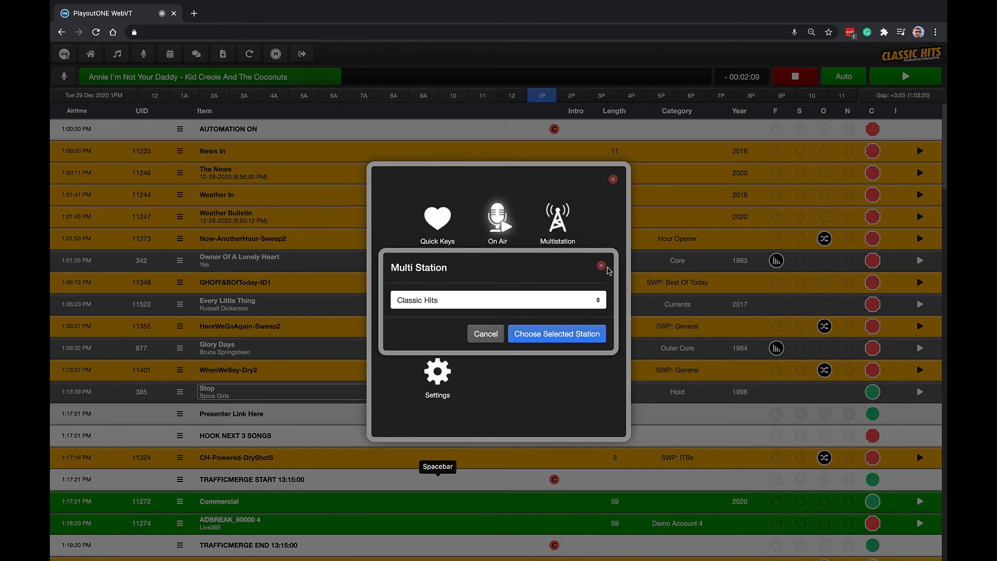
left_click(601, 266)
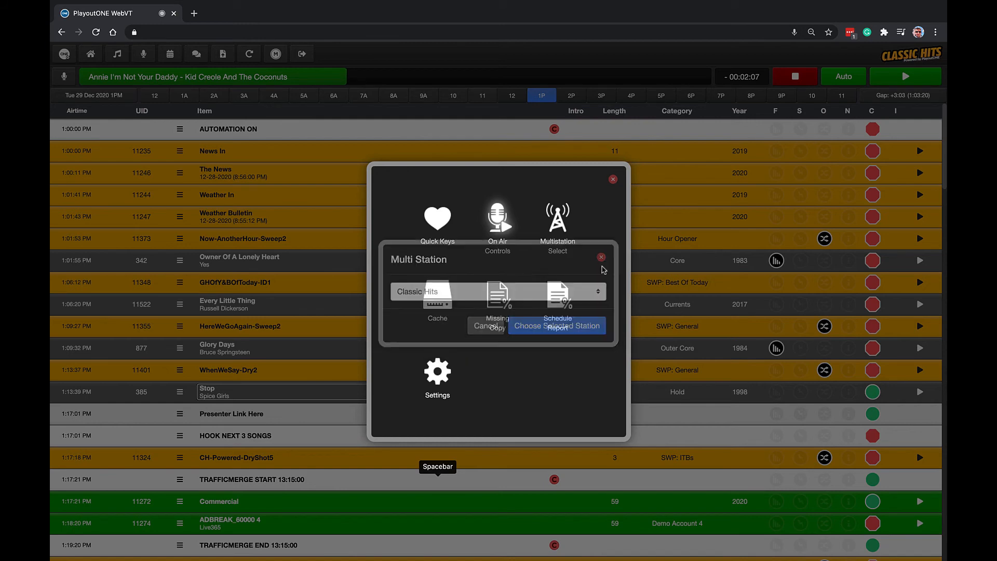
Browse the list of cached audio files in the Cache Manager and close it.
left_click(451, 295)
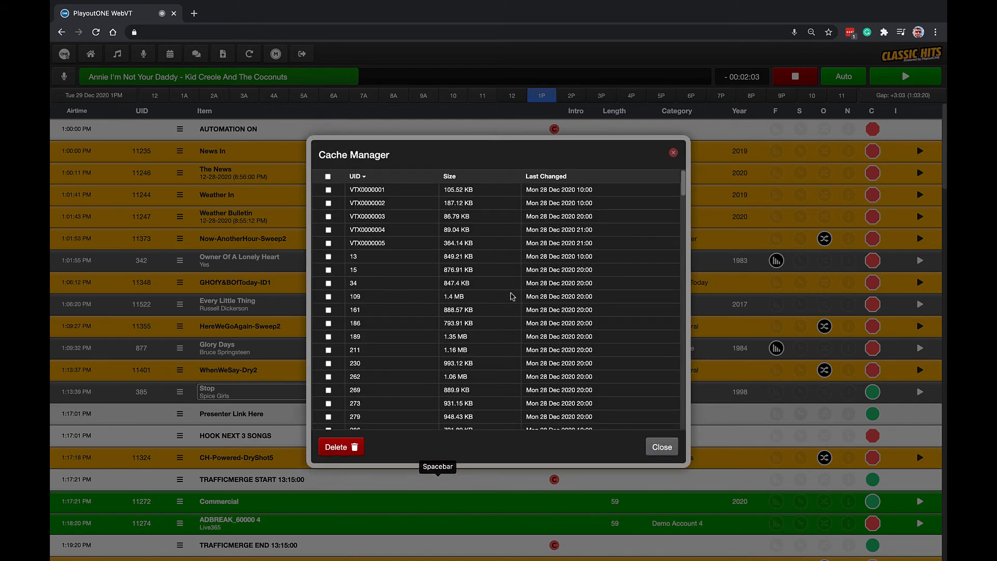
scroll(512, 296, "down", 3)
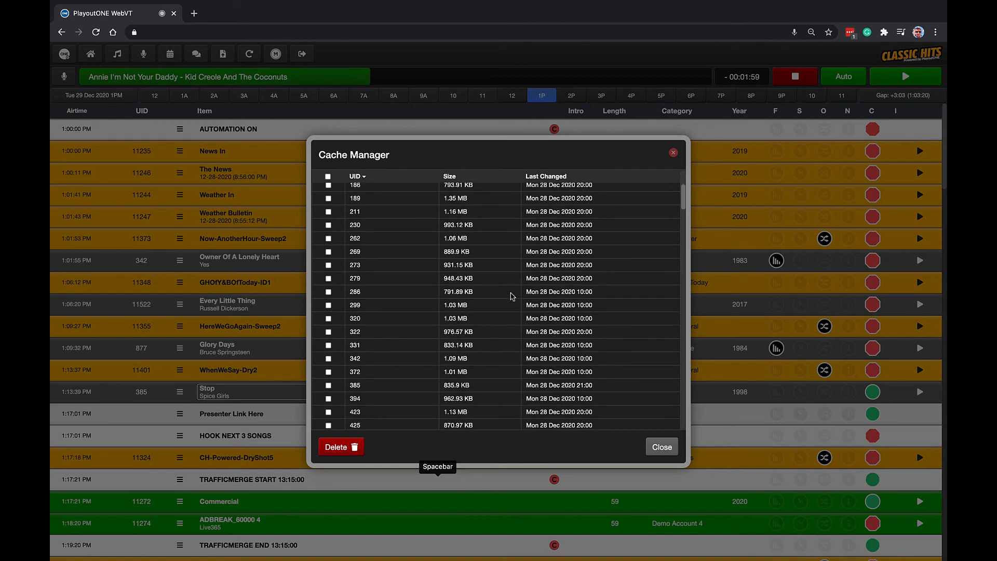
scroll(512, 296, "down", 10)
scroll(512, 297, "down", 5)
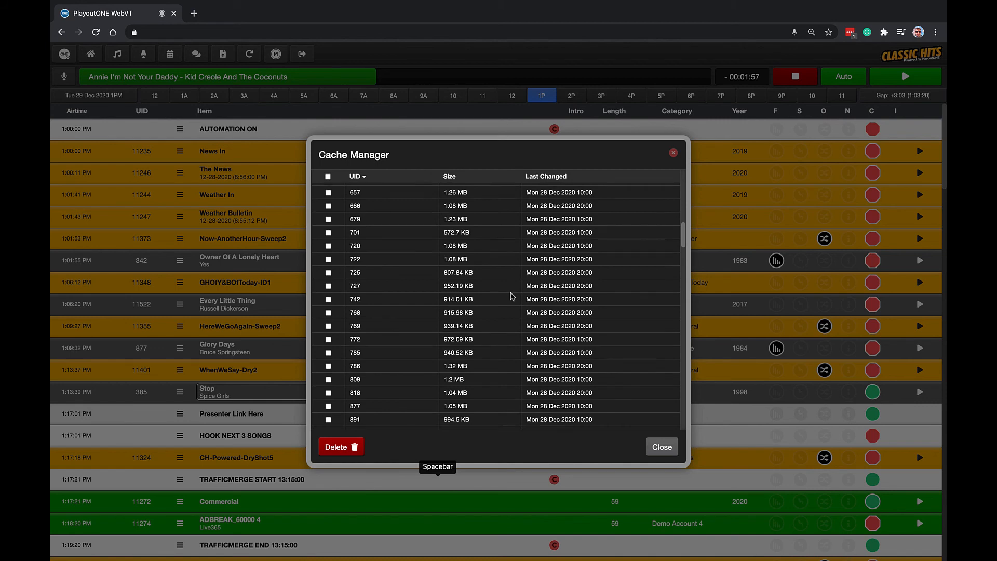
scroll(512, 296, "down", 20)
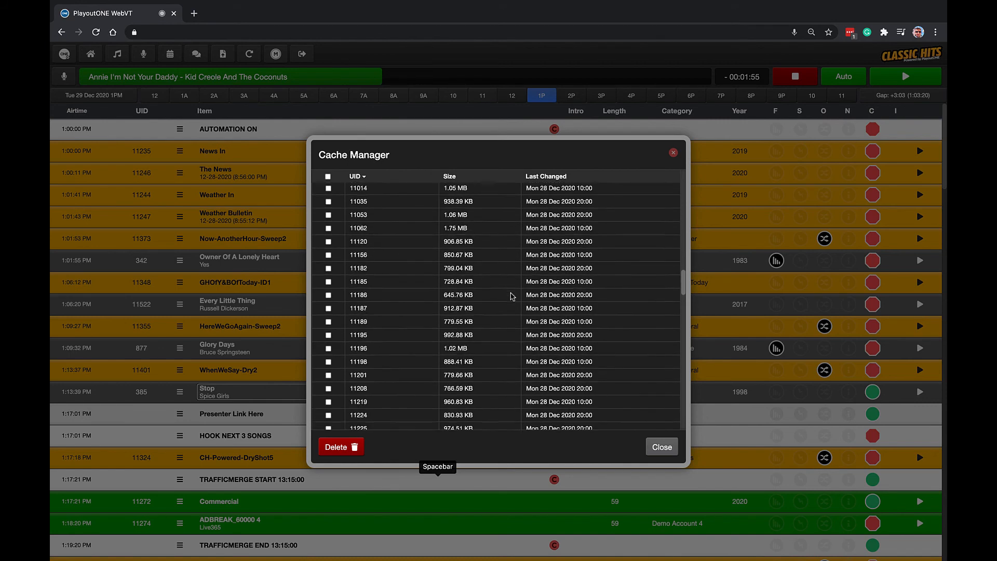
scroll(513, 297, "up", 20)
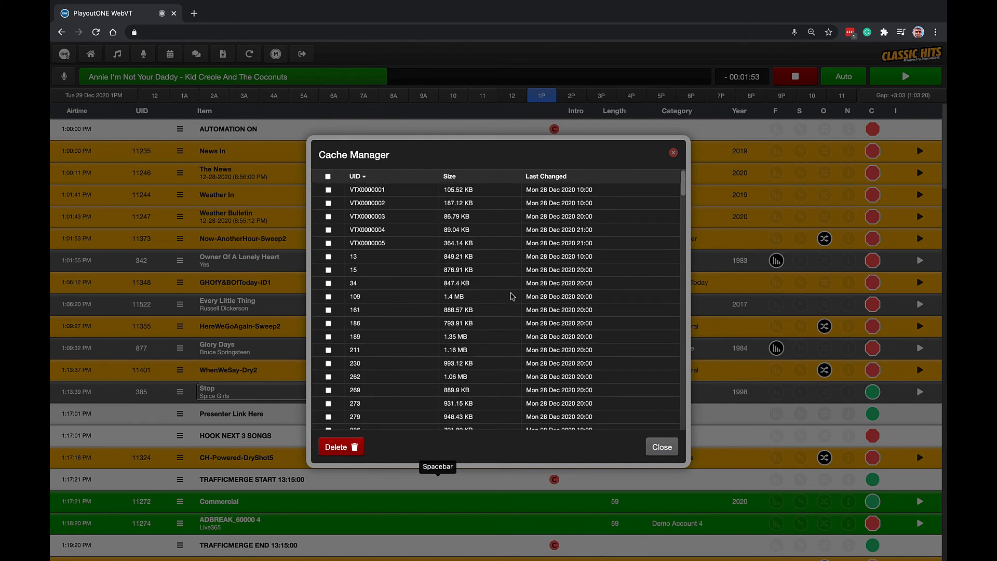
scroll(512, 297, "down", 20)
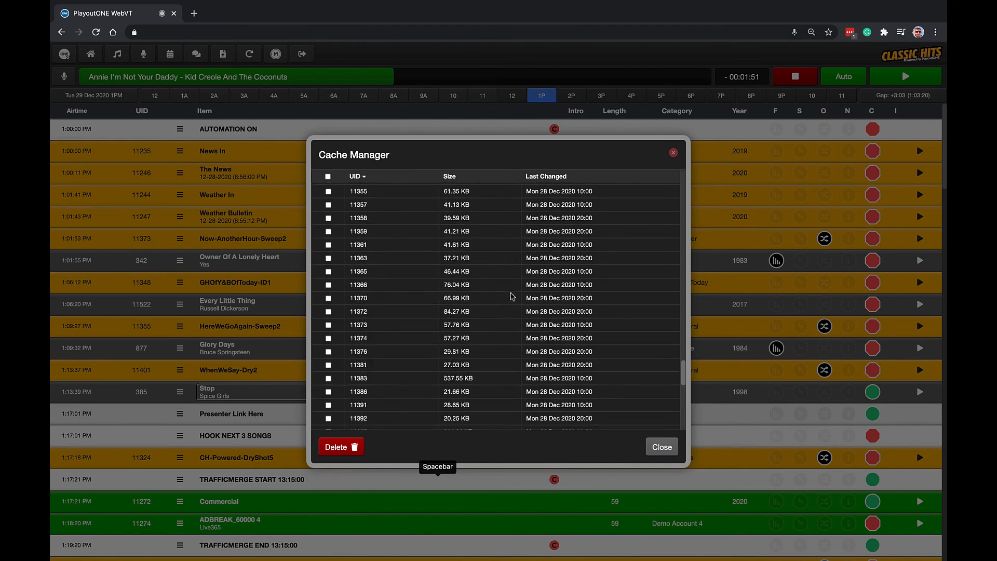
scroll(512, 297, "up", 3)
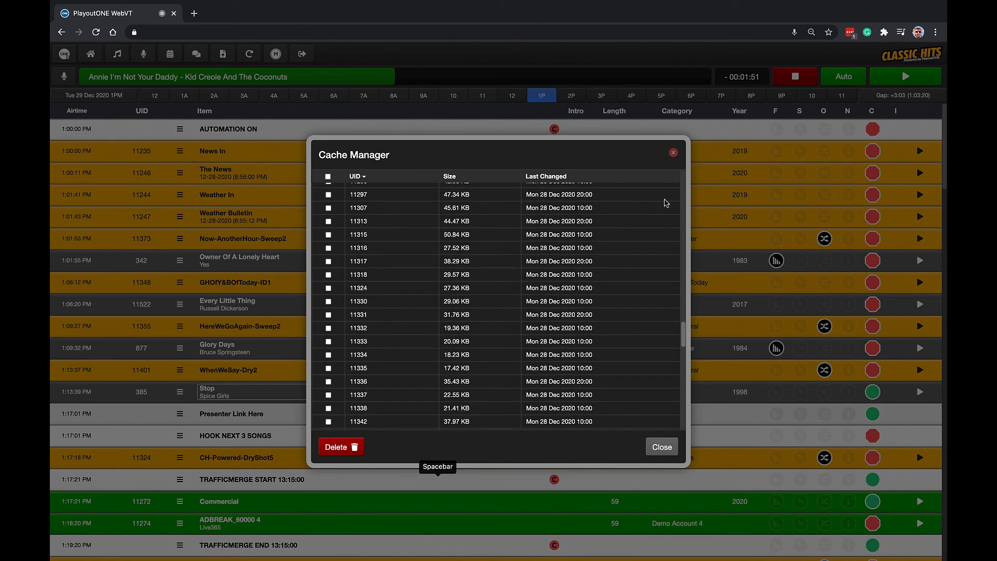
left_click(673, 153)
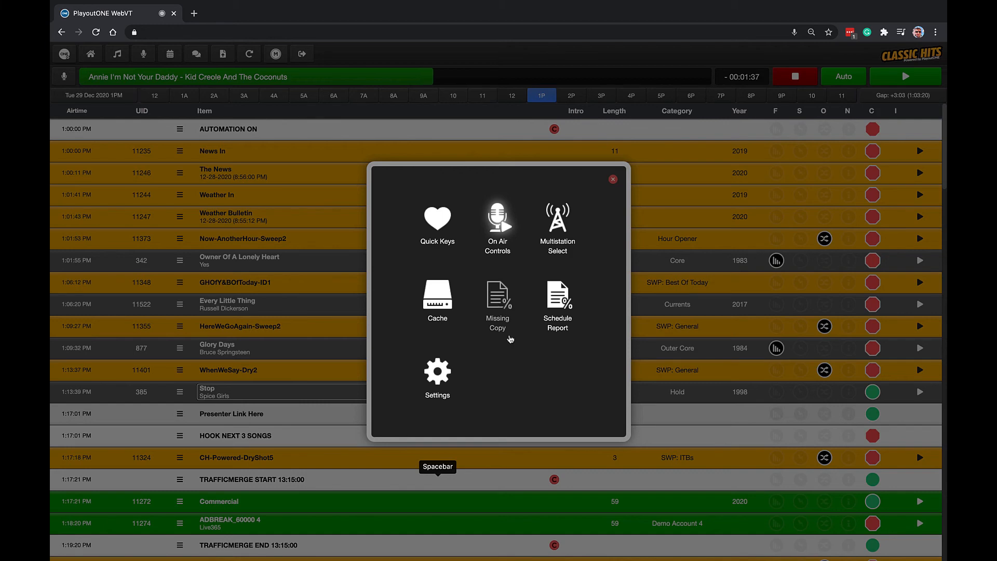
Generate the Missing Copy Report from December 28 to December 28, 2020 for Everything, and close the report page.
left_click(502, 307)
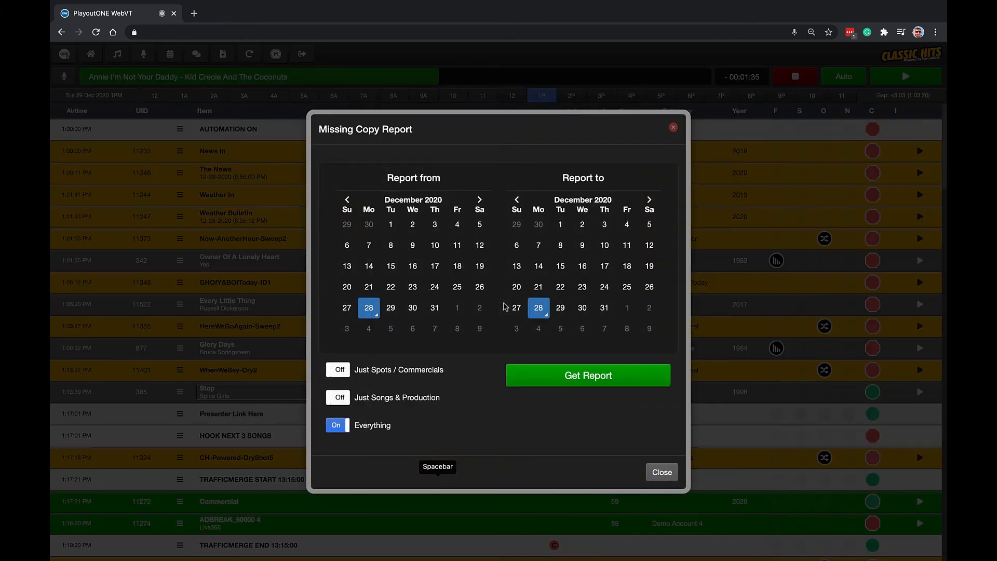
left_click(566, 374)
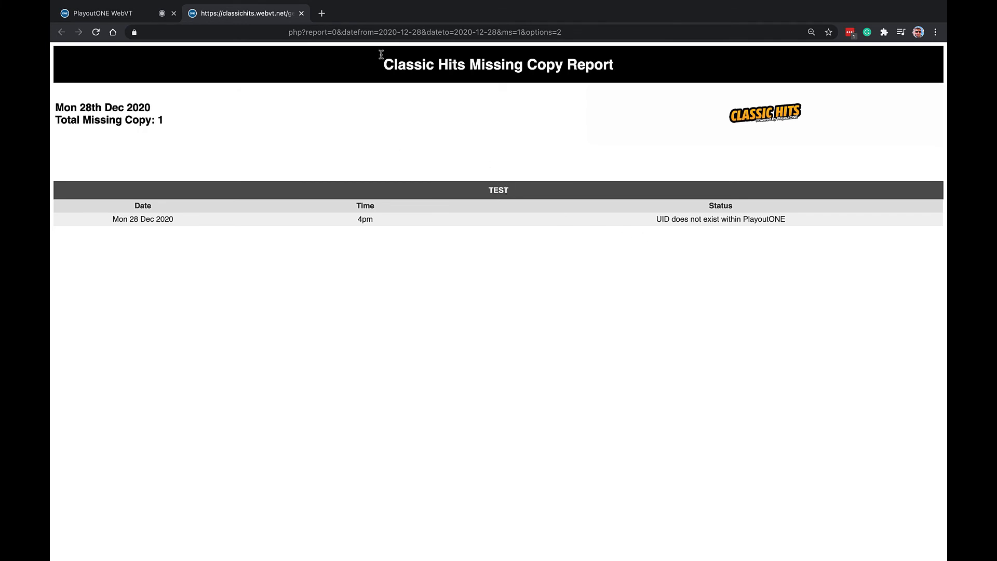
left_click(301, 14)
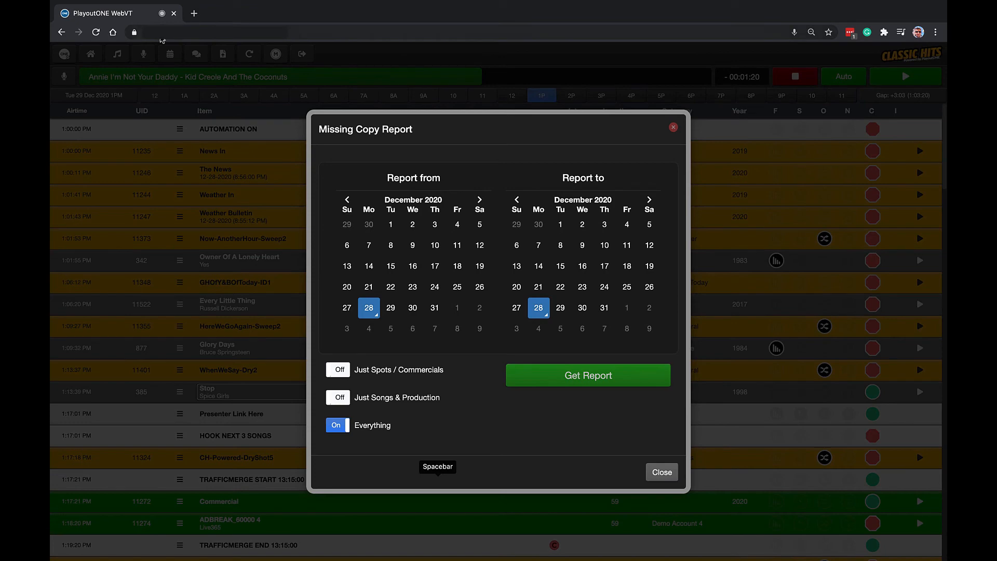
Close the Missing Copy Report dialog, generate the Schedule Report for December 28, 2020, and close the report page and its dialog.
left_click(674, 127)
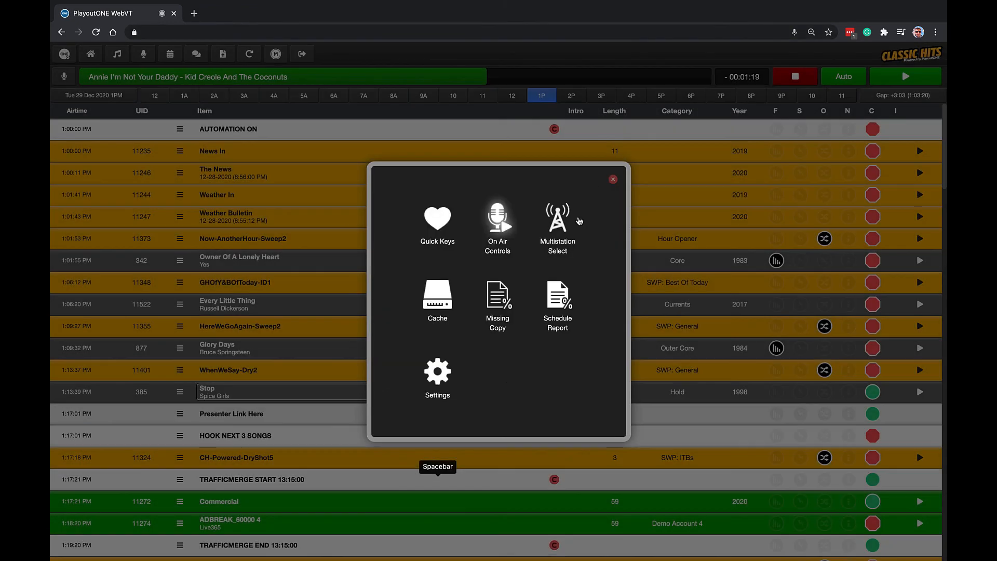
left_click(566, 299)
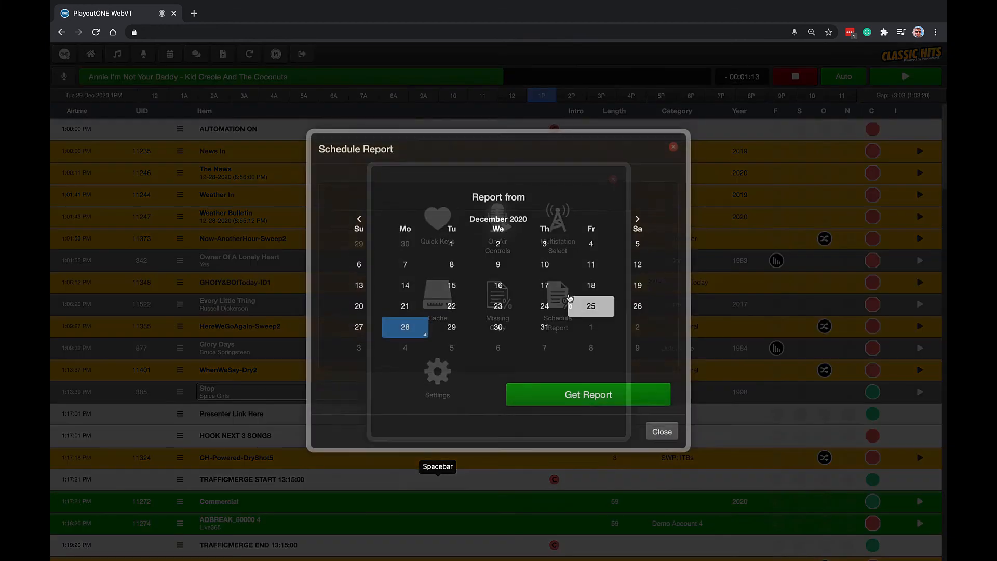
left_click(554, 411)
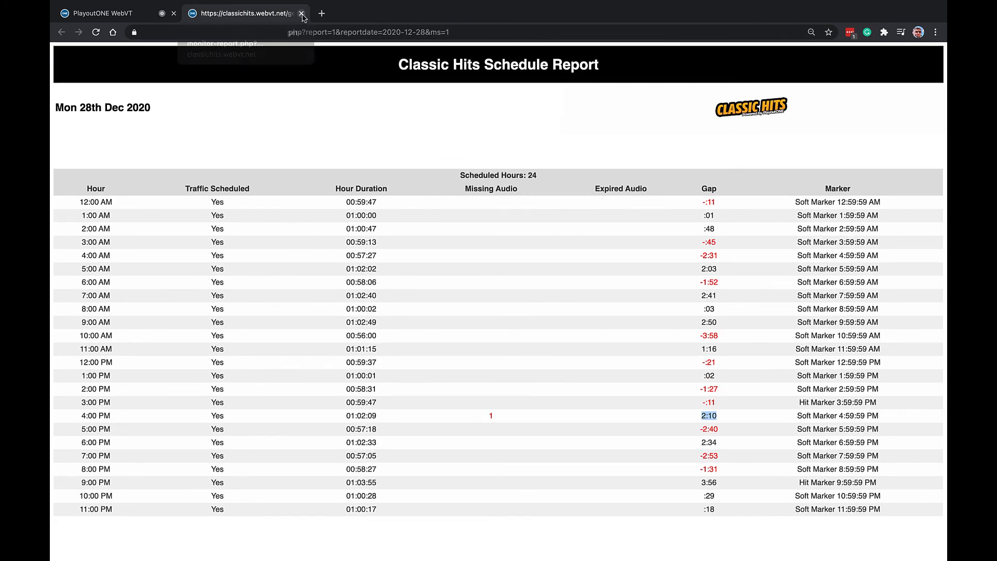
left_click(300, 14)
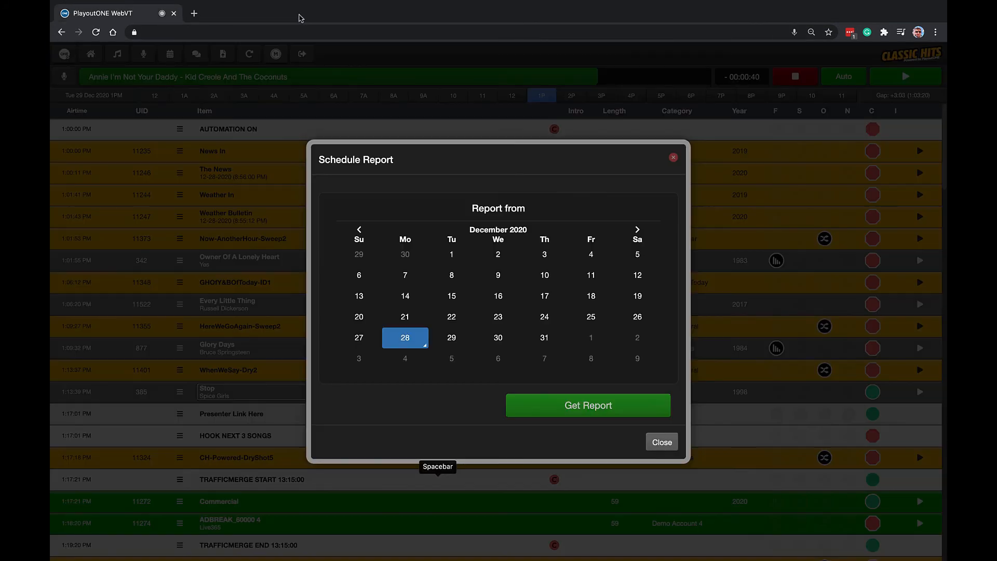
left_click(673, 158)
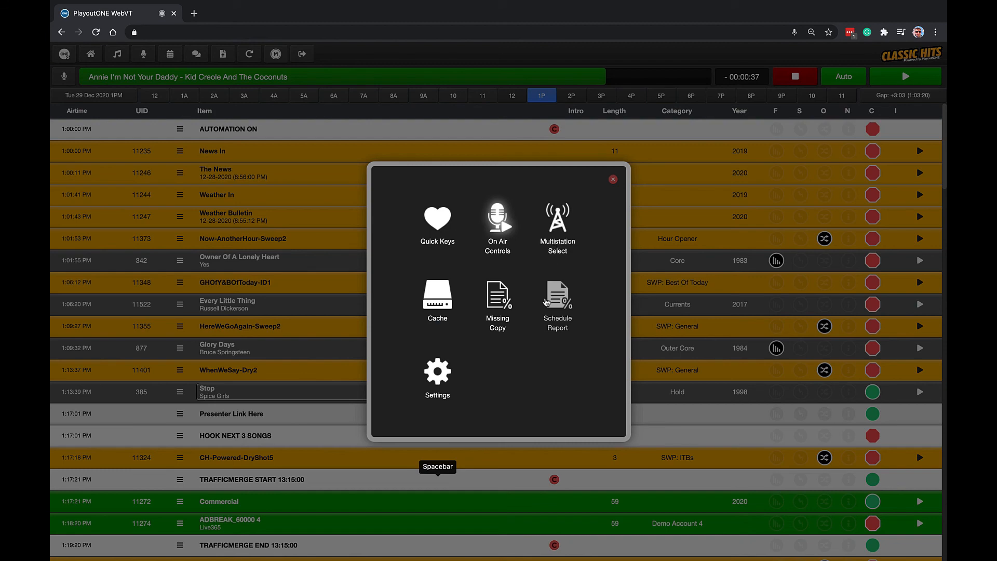
Review the General, Audio and Triple Stack settings, cancel without saving, and close the Launcher.
left_click(441, 385)
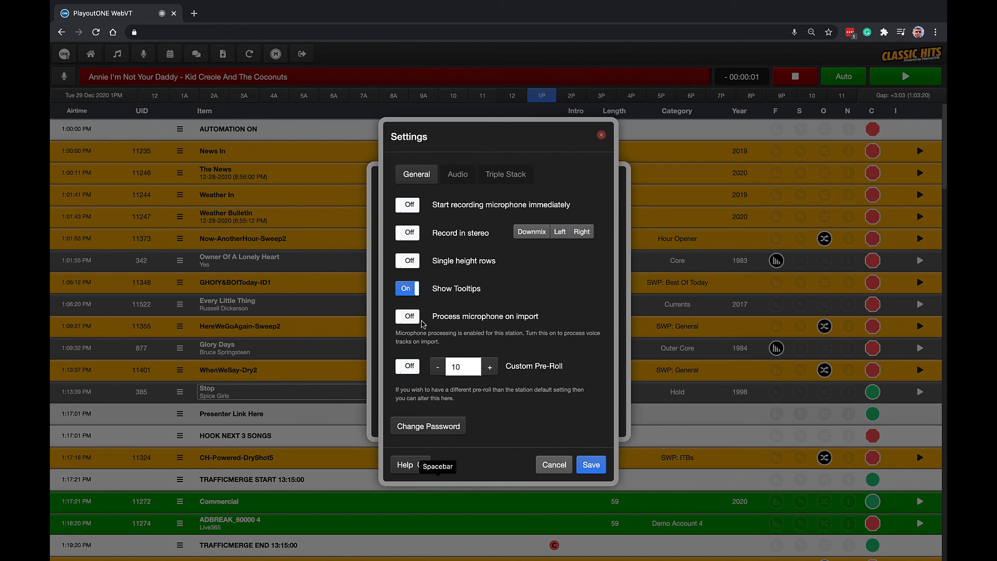
left_click(457, 174)
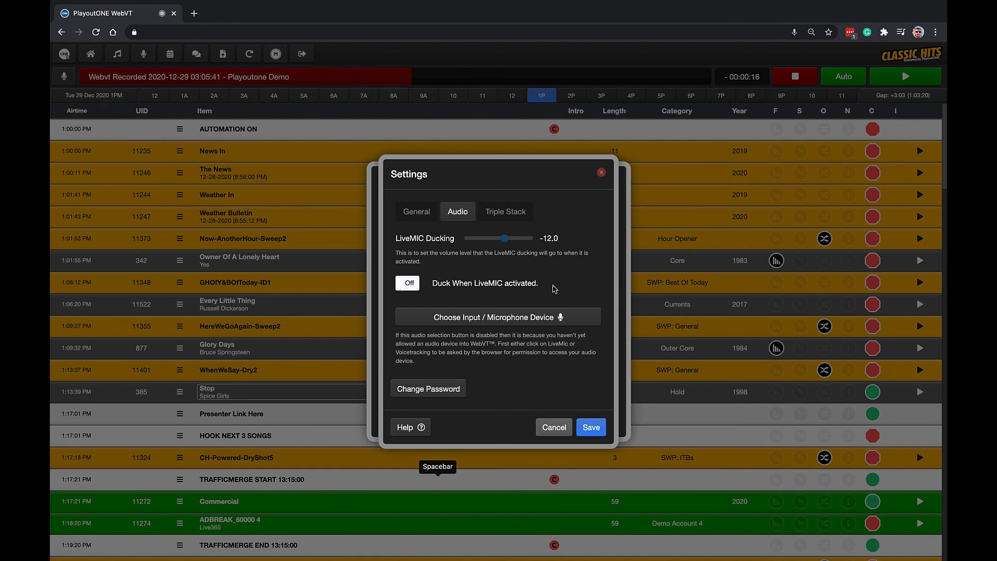
left_click(514, 212)
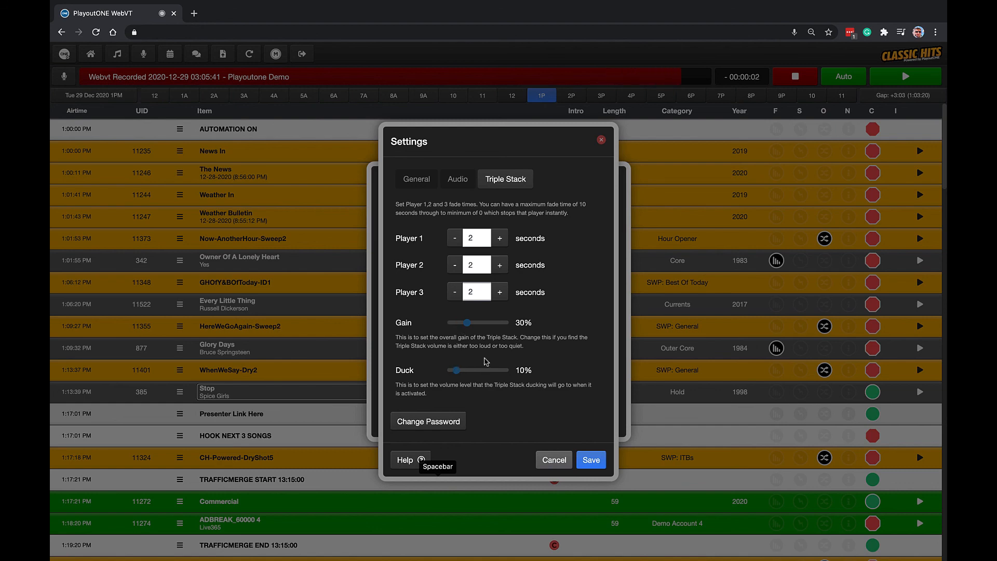
left_click(554, 459)
left_click(614, 180)
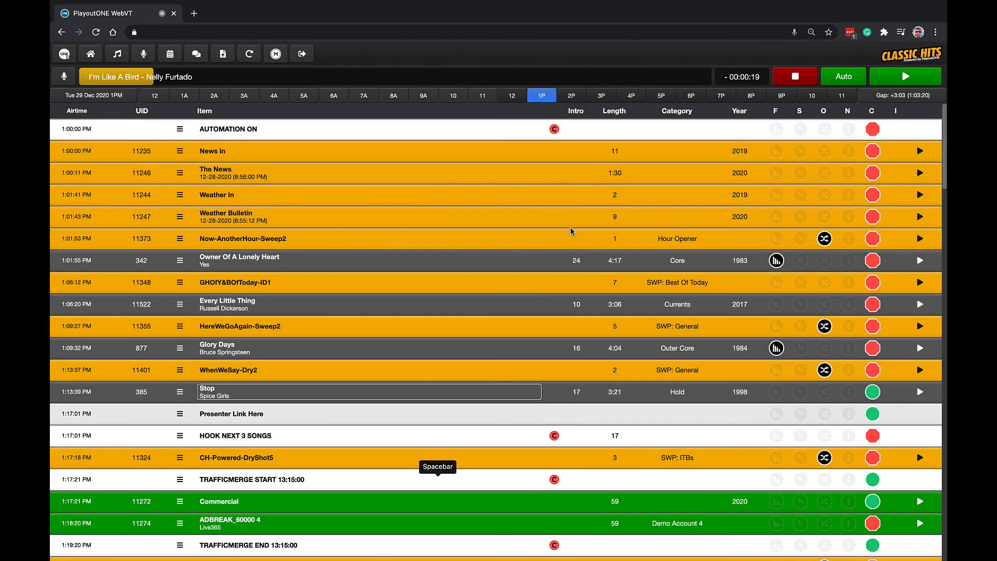